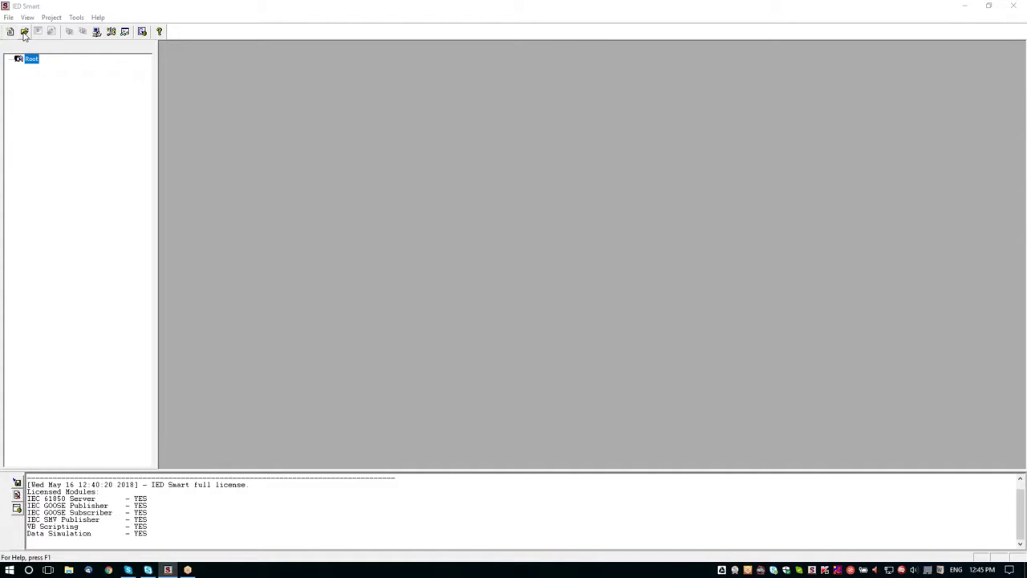
- Open the Example.spjt project from the IED Smart Sample Projects > Example folder
click(8, 18)
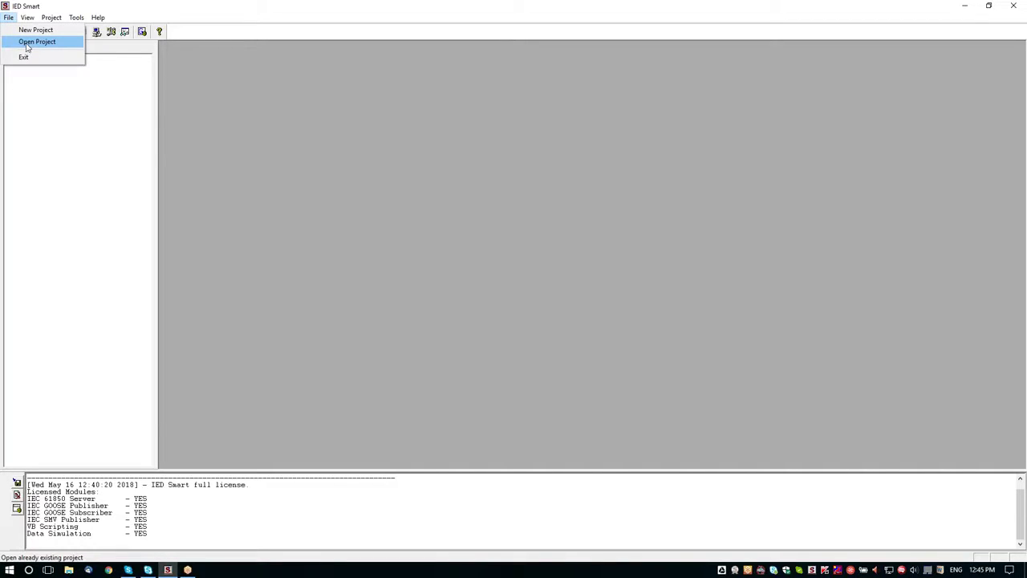
click(102, 8)
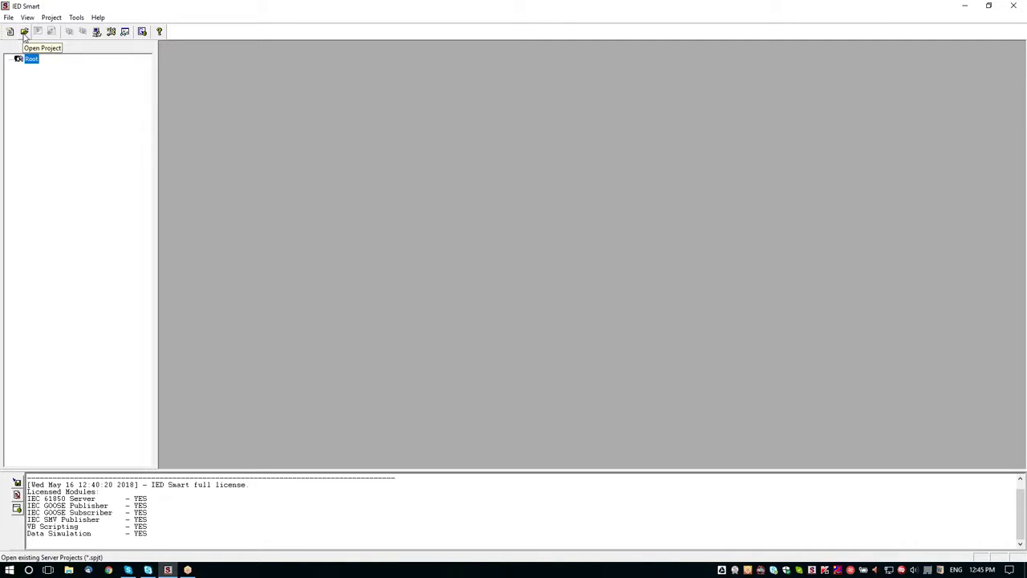
click(24, 32)
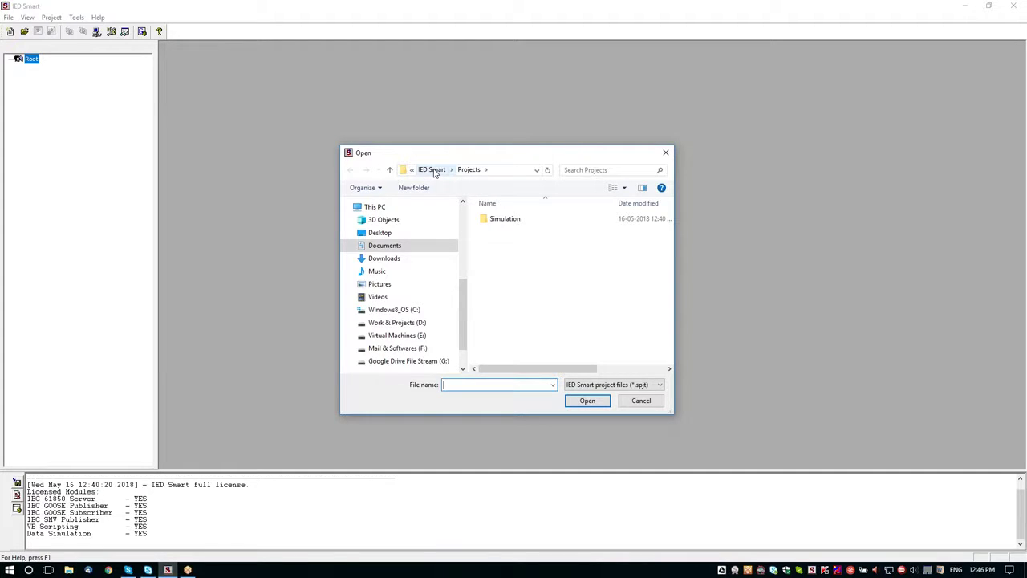
click(435, 170)
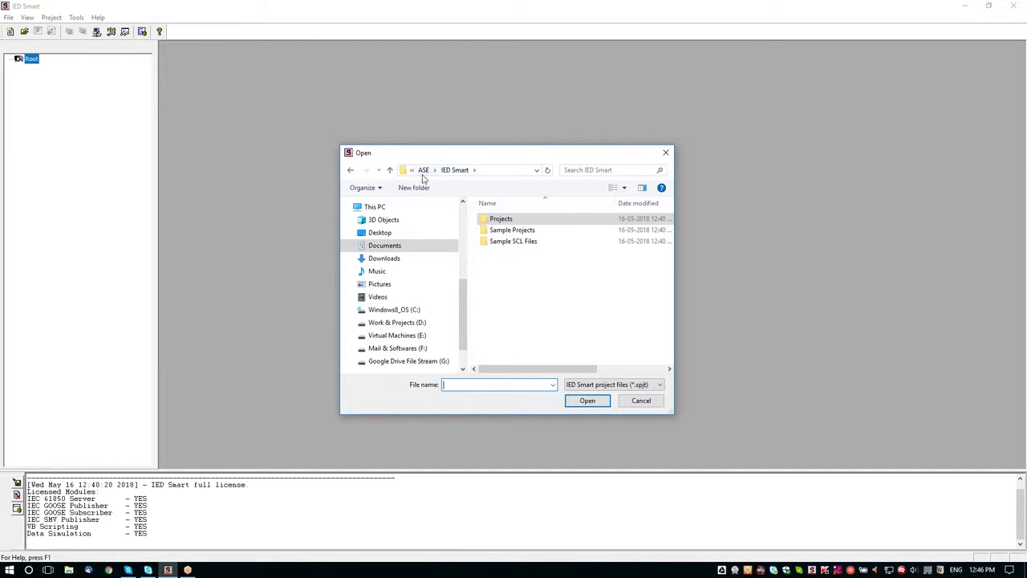
double_click(506, 232)
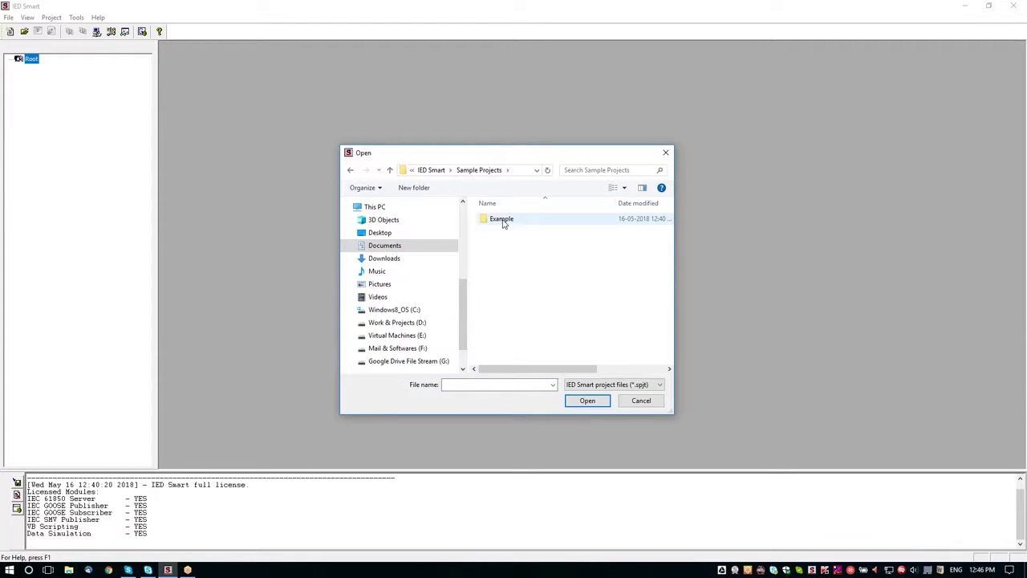
double_click(504, 220)
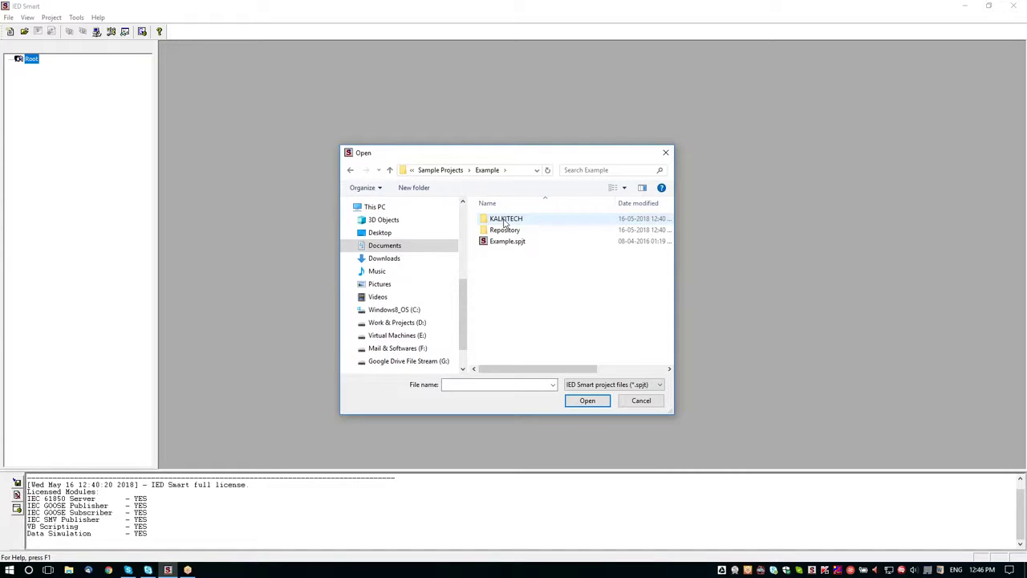
click(518, 242)
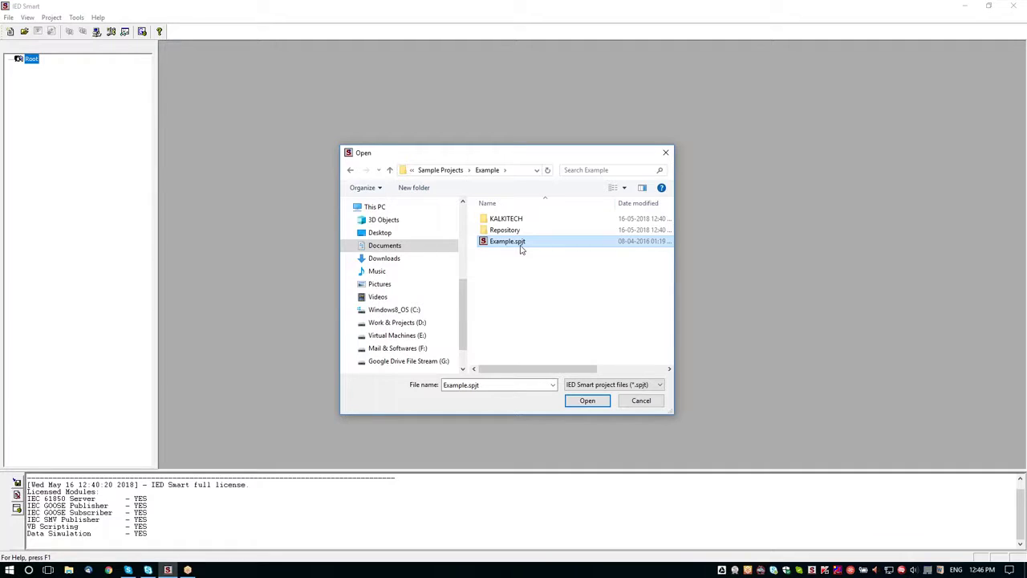
click(588, 400)
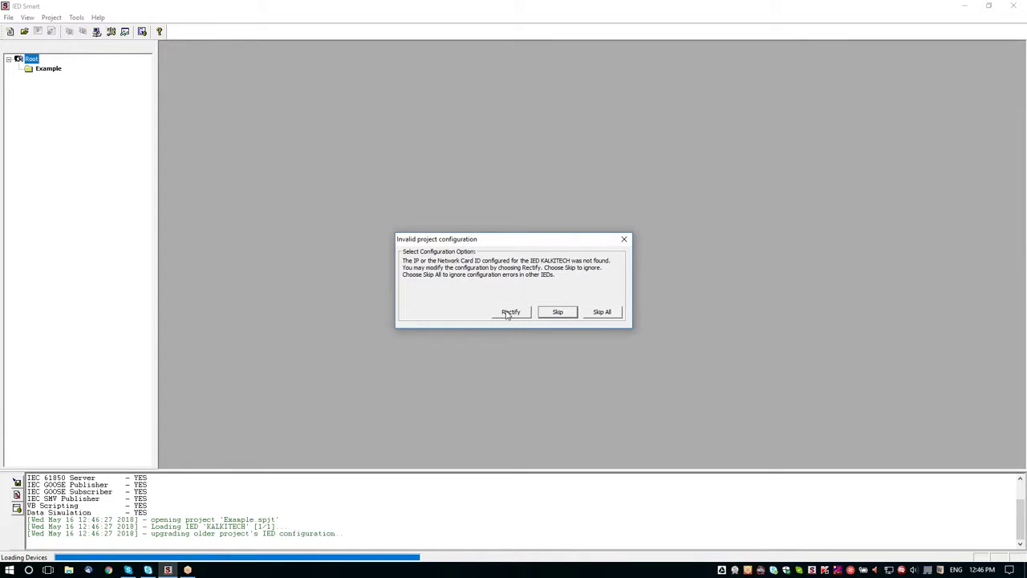
- Choose Rectify to correct the KALKITECH IED's invalid network configuration
click(509, 313)
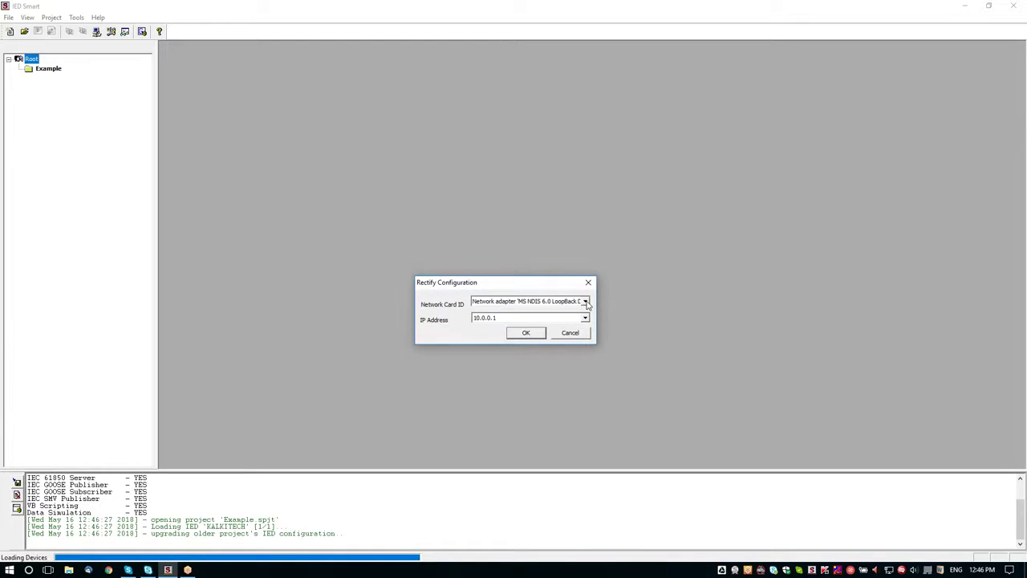
- Keep MS NDIS 6.0 LoopBack Driver as the KALKITECH IED's Network Card ID
click(587, 303)
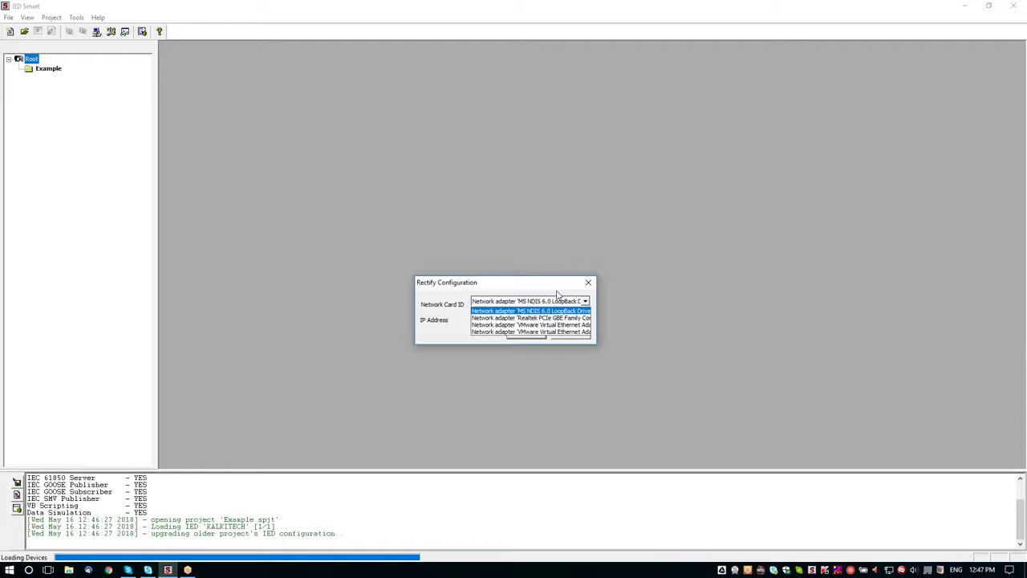
click(558, 295)
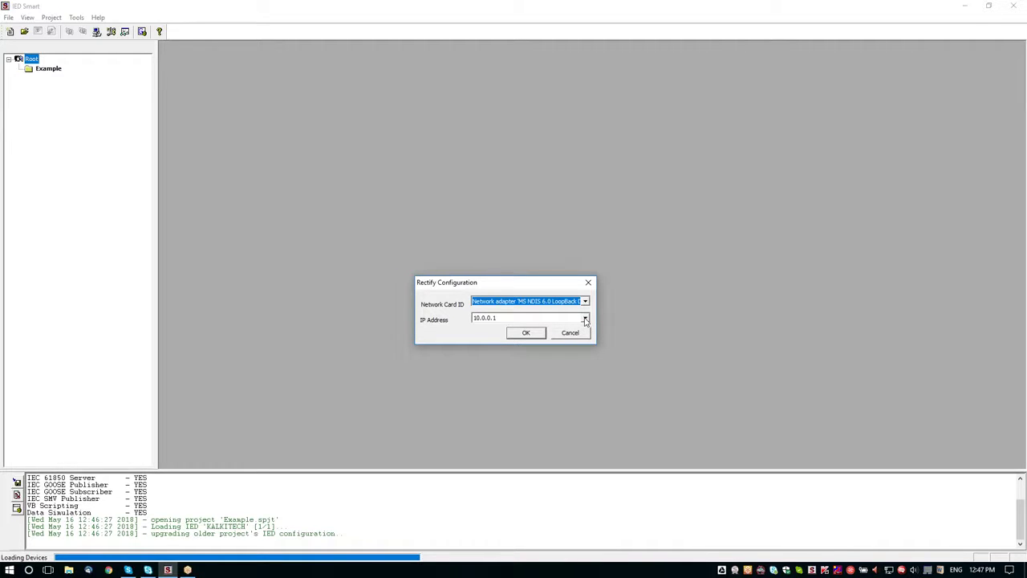
- Keep IP address 10.0.0.1 and confirm the rectified network configuration
click(585, 319)
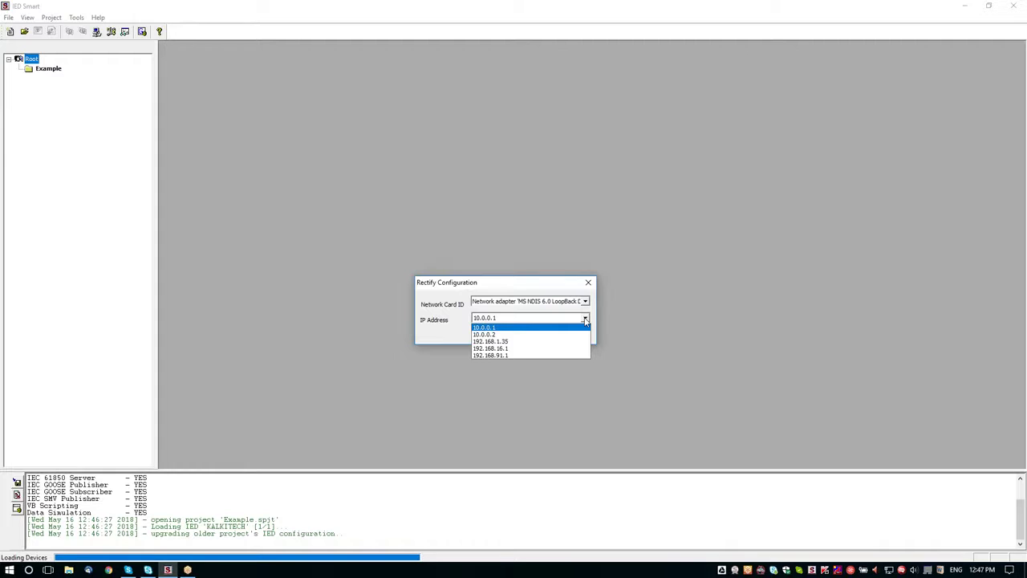
click(567, 286)
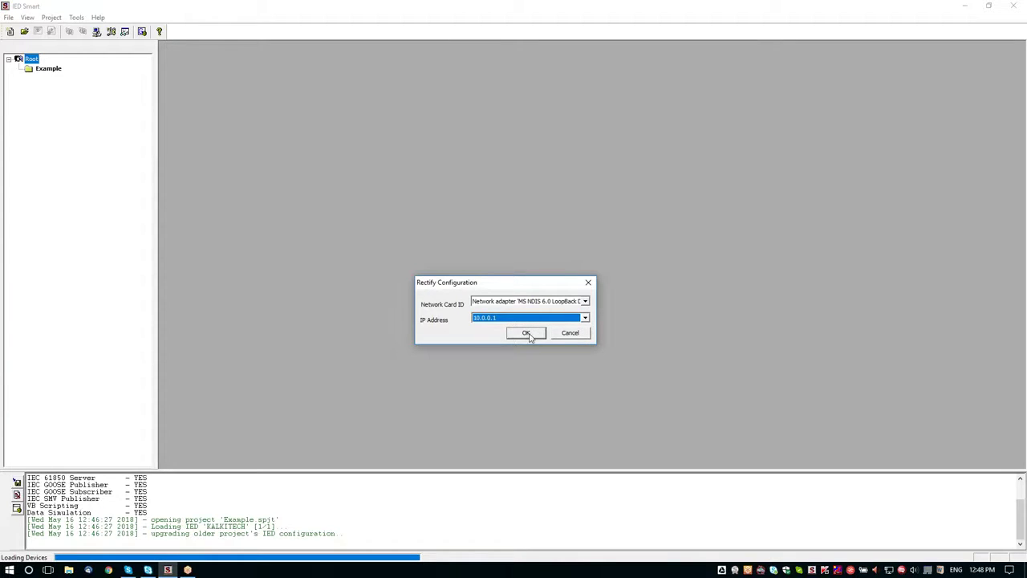
click(527, 333)
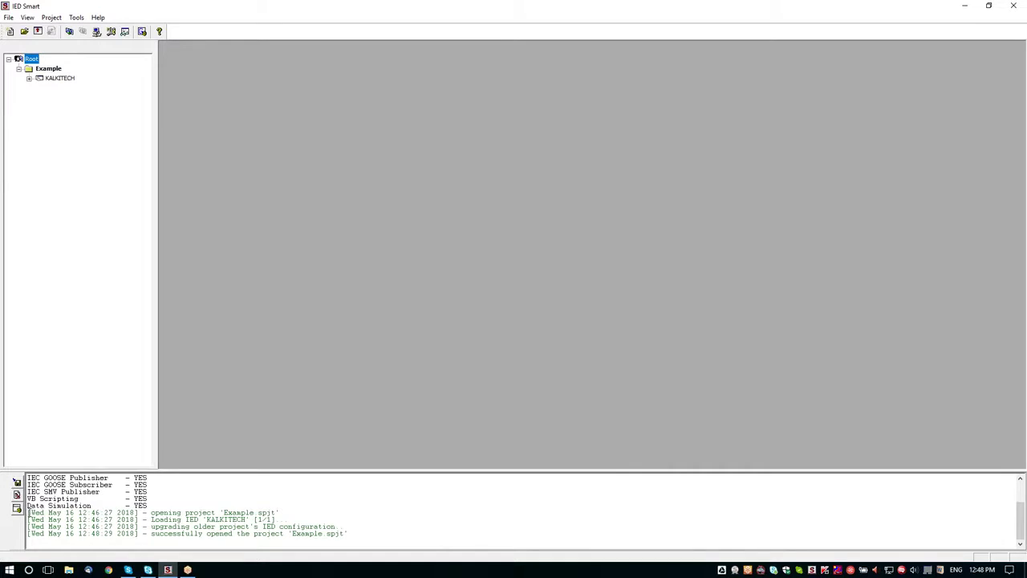
- Expand KALKITECH, KALKITECH1, DataSets, Scripts and Simulation in the project tree
drag(28, 514, 373, 528)
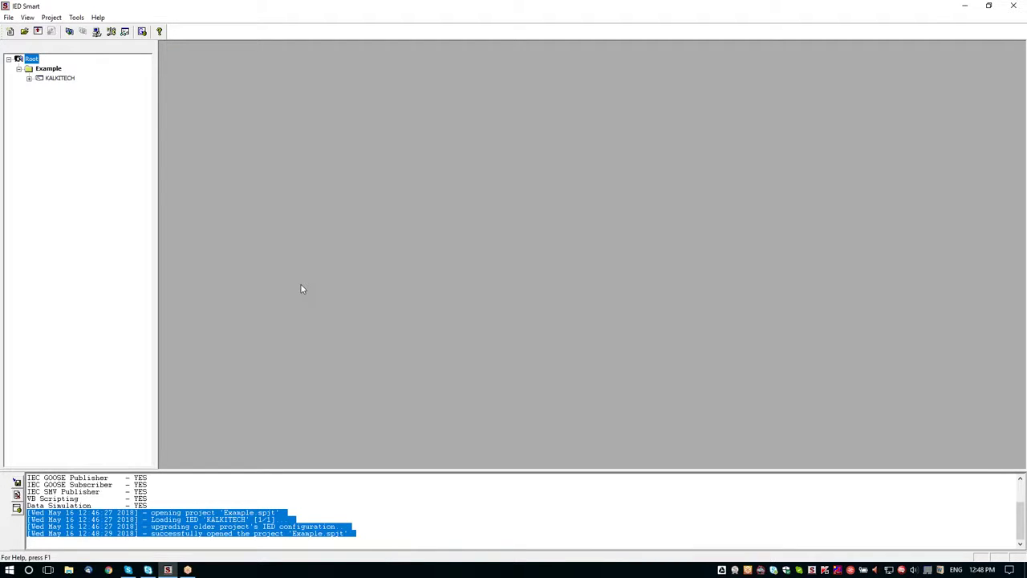
click(28, 78)
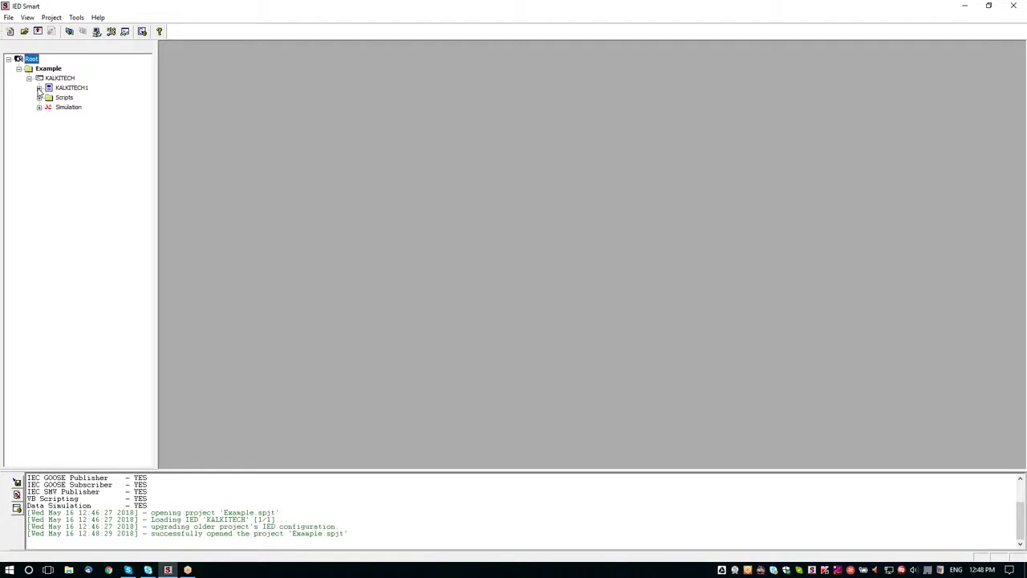
click(38, 88)
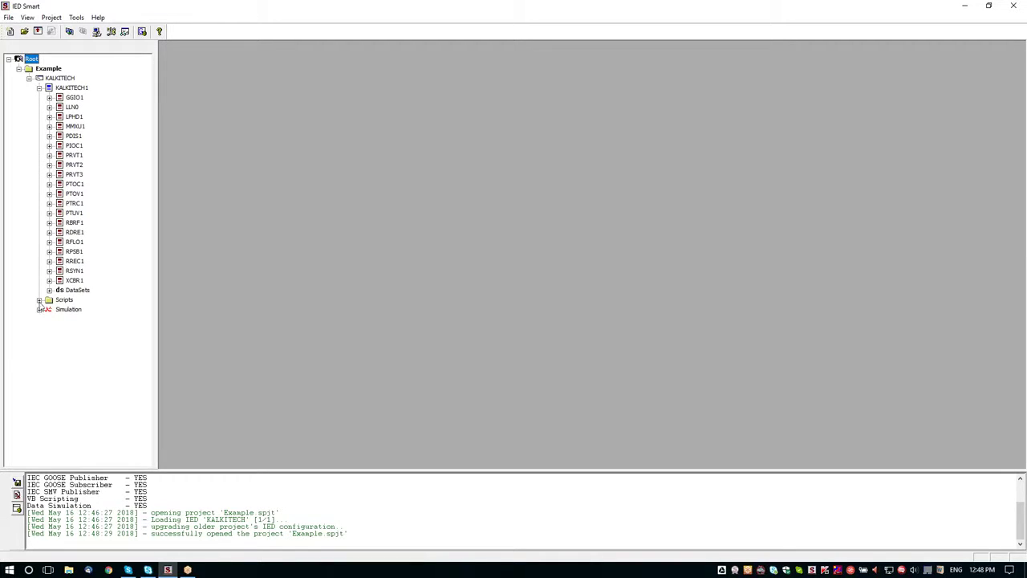
click(70, 90)
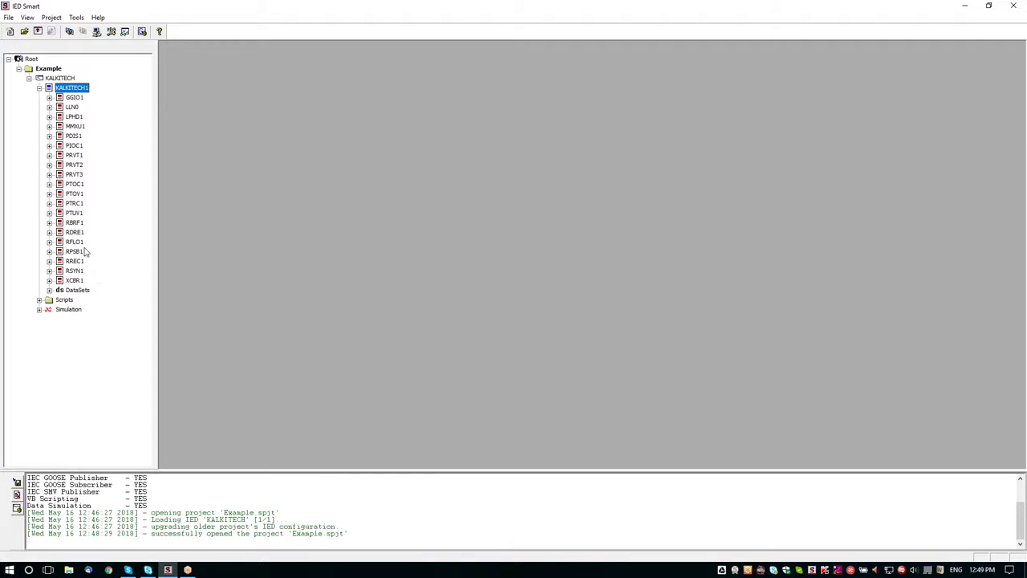
click(49, 290)
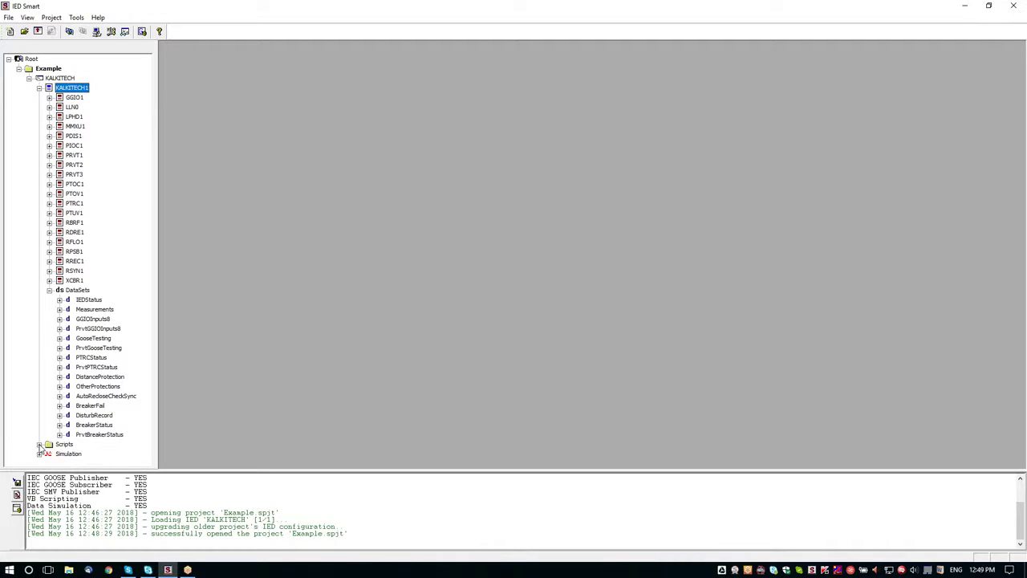
click(39, 446)
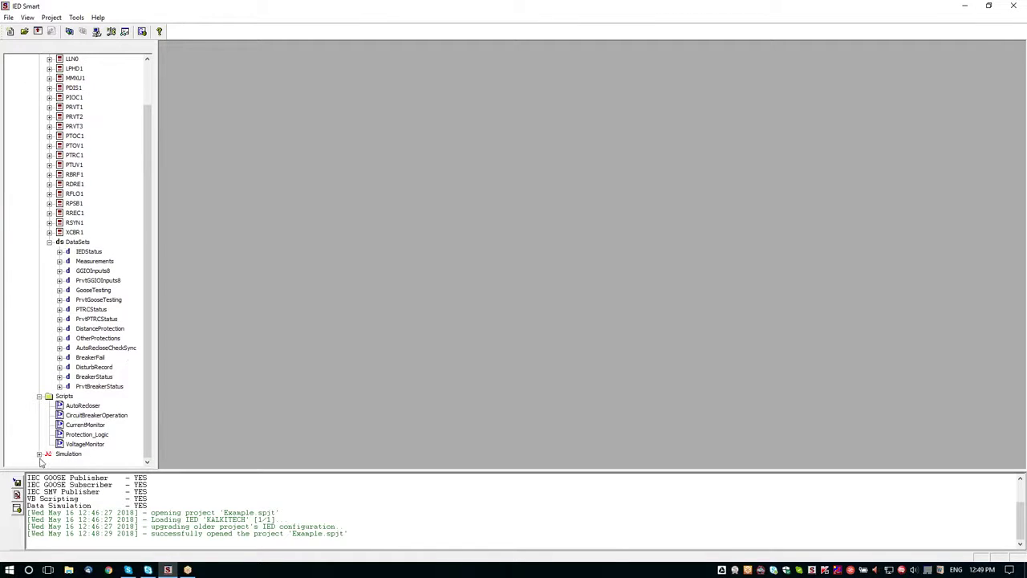
click(39, 453)
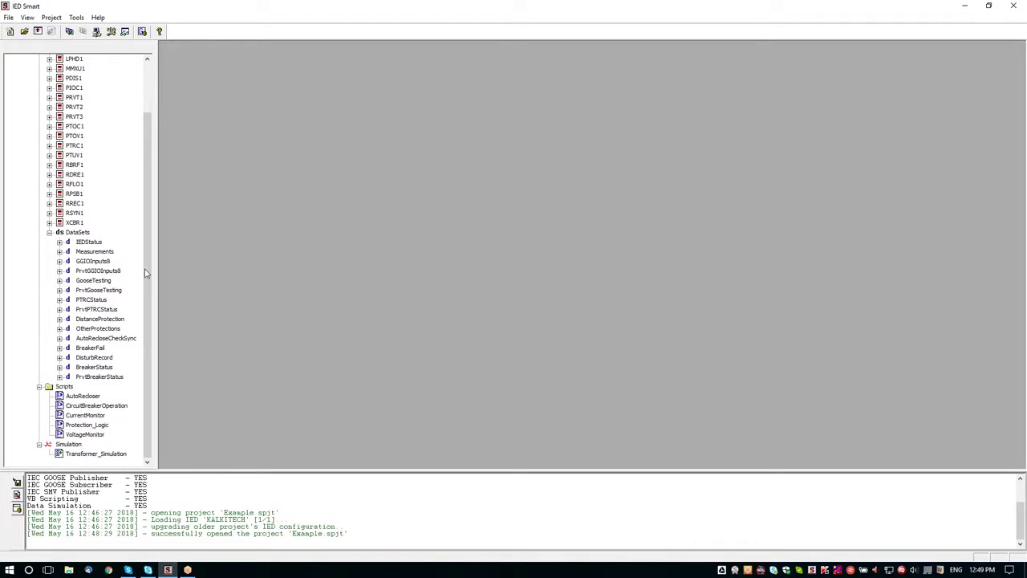
drag(147, 275, 147, 220)
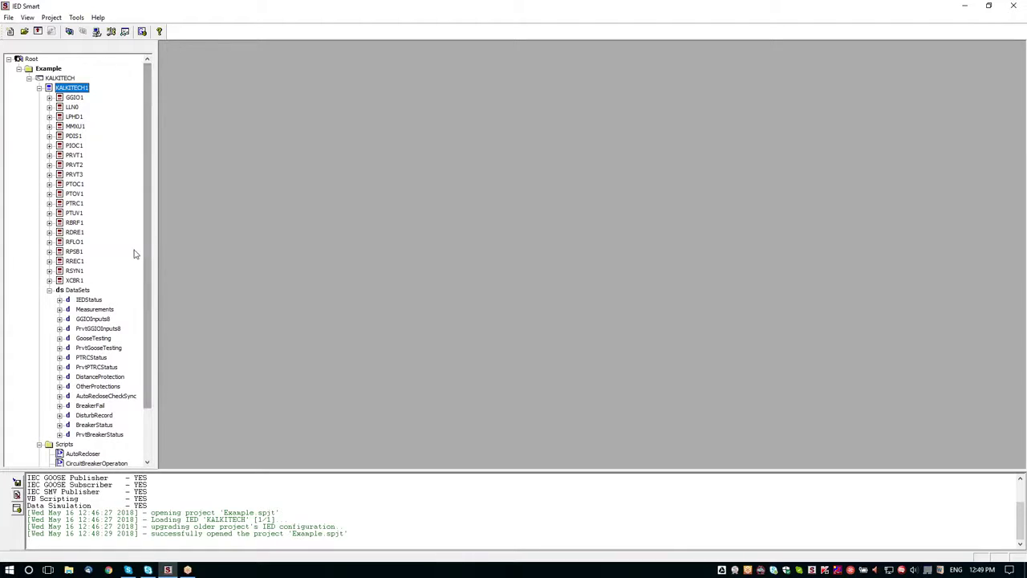
- Open View/Edit Configuration from the KALKITECH IED's context menu
right_click(53, 80)
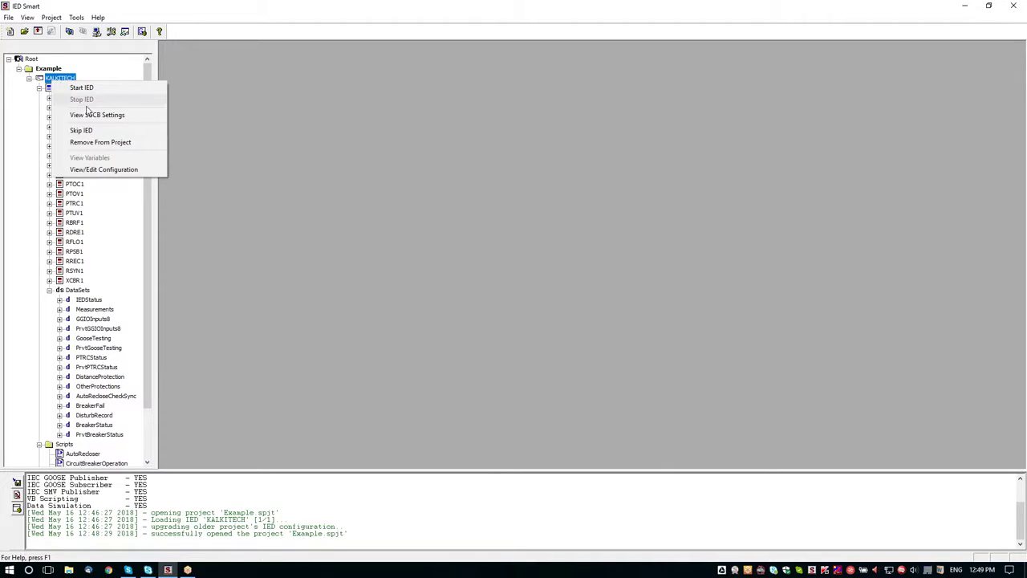
click(101, 170)
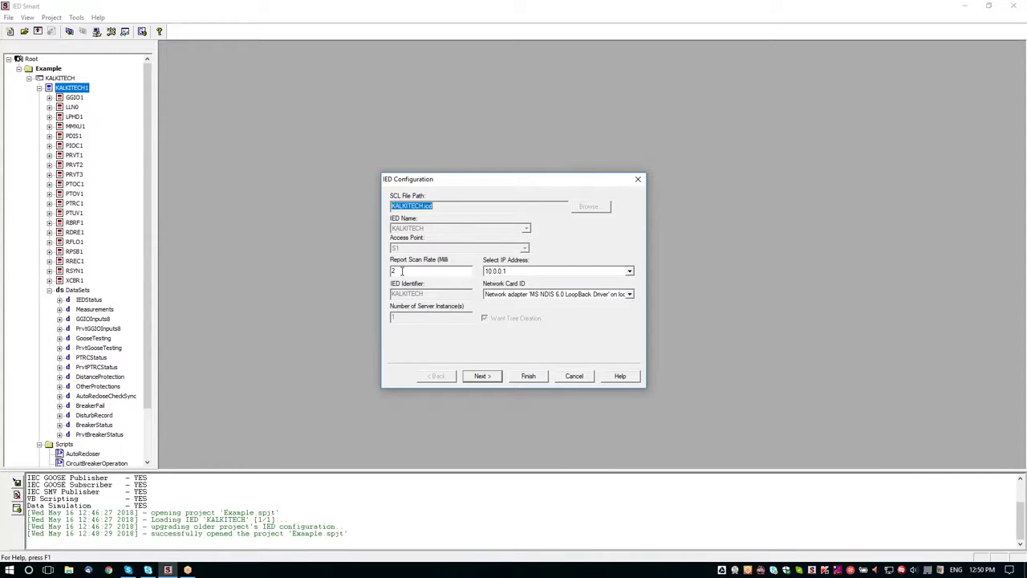
click(403, 270)
drag(395, 271, 387, 271)
text(2)
drag(411, 272, 383, 272)
text(2)
- In Advanced settings, leave GOOSE Publisher unchecked after briefly enabling it
click(482, 378)
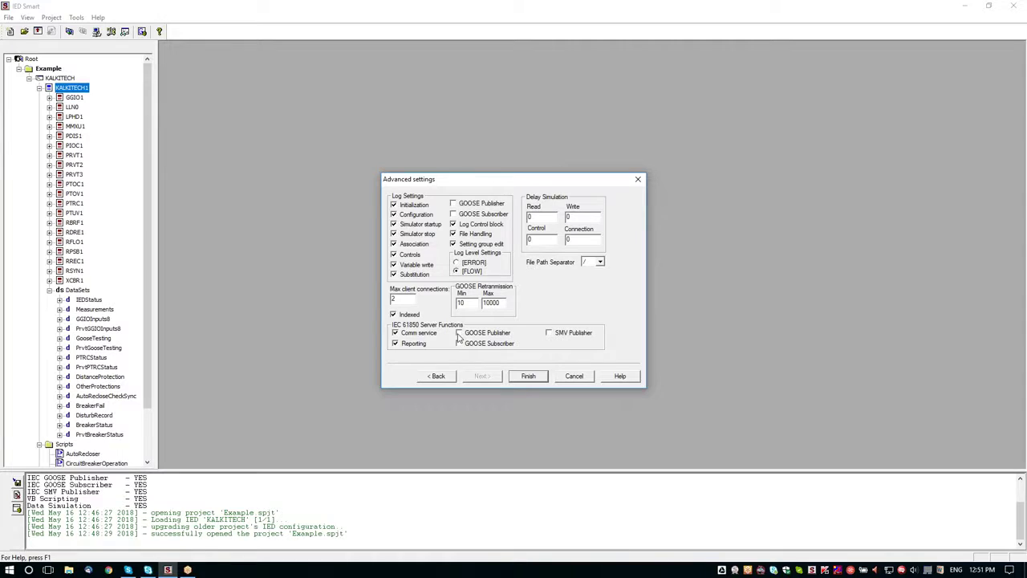
click(459, 333)
click(459, 334)
- Finish the IED configuration and drag the splitter right to widen the project tree
click(528, 377)
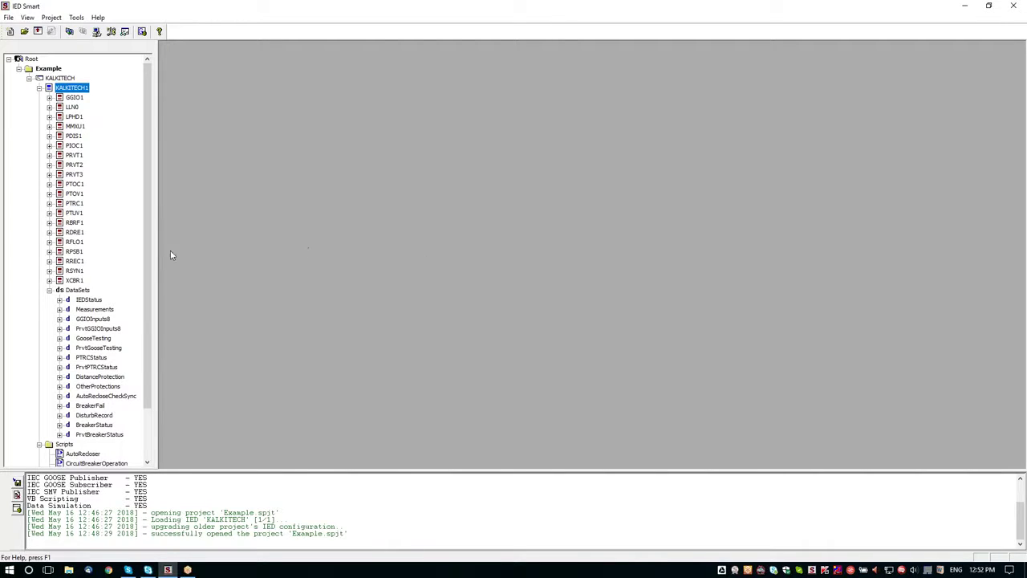
drag(159, 254, 227, 223)
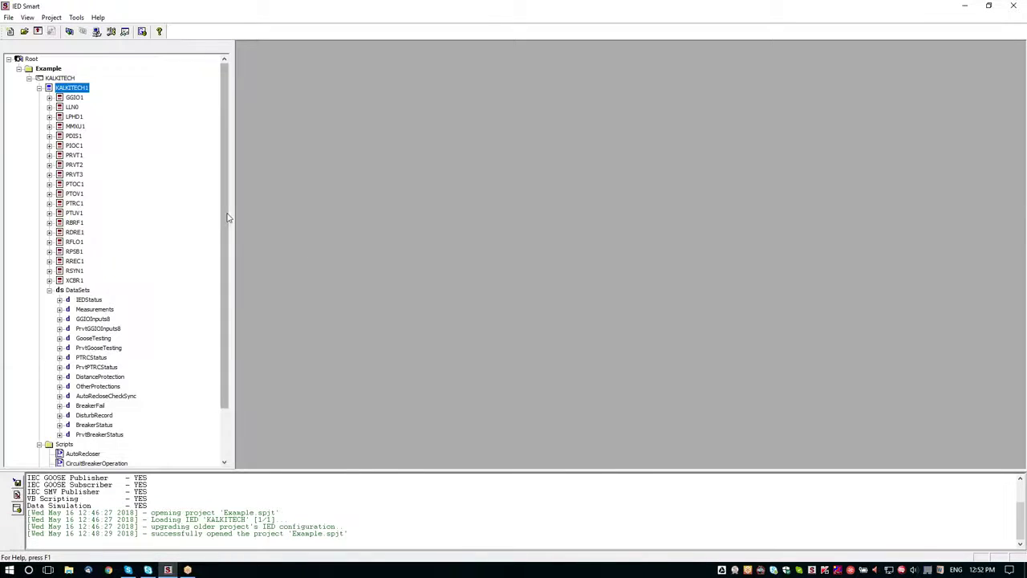
scroll(226, 221, down, 2)
scroll(225, 222, up, 2)
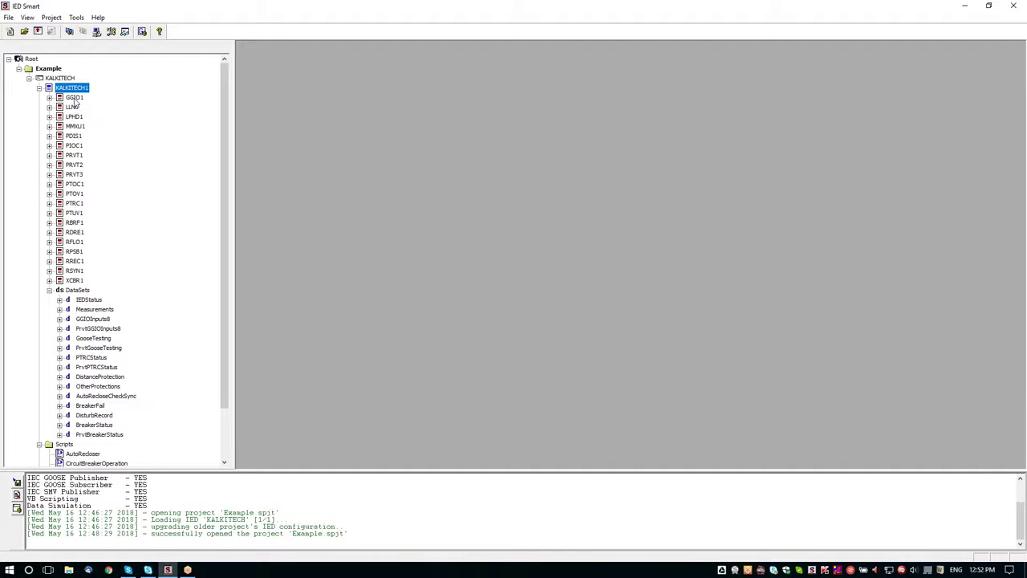
- Open GGIO1's variables in a maximized Example-KALKITECH window with a taller 61850 list
double_click(73, 98)
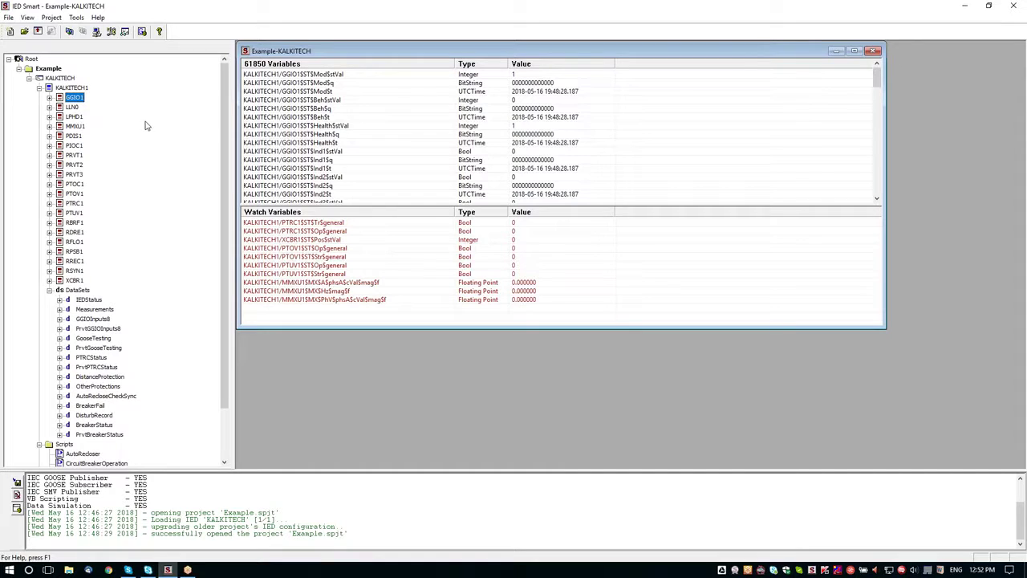
click(856, 53)
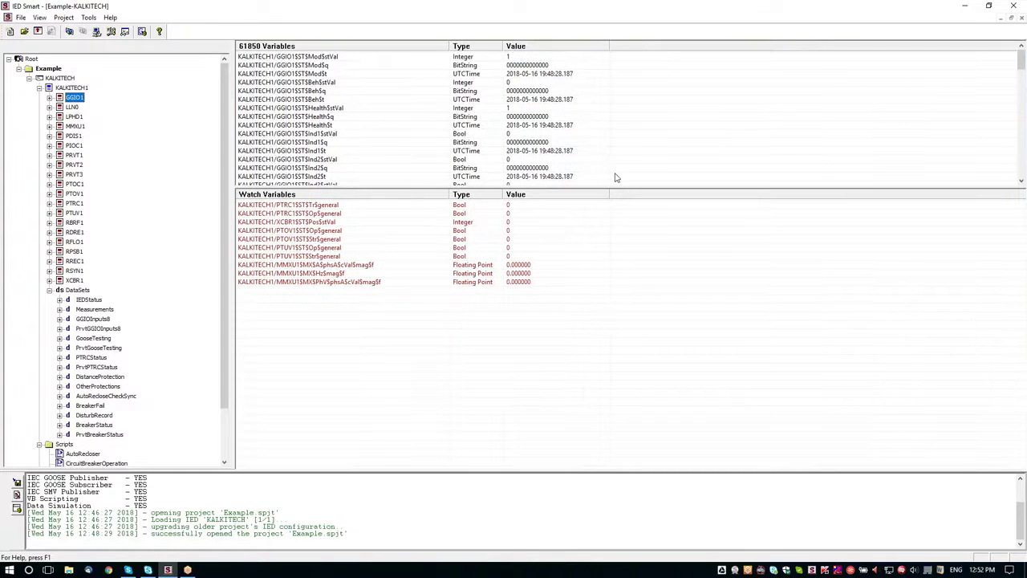
drag(601, 186, 615, 286)
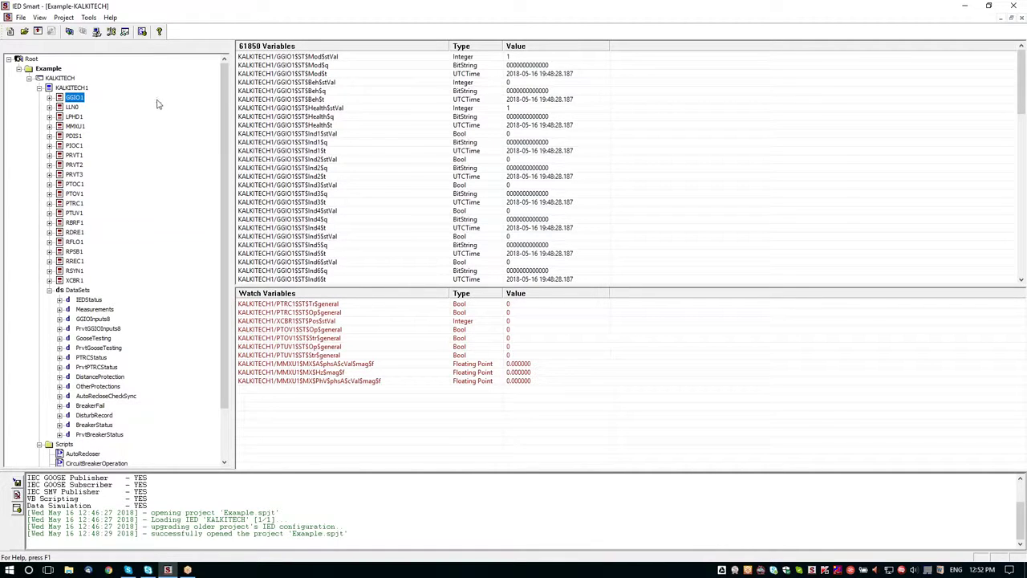
- Browse GGIO1's ST status data, listing the Ind1, Ind2 and Ind3 variables
click(49, 98)
click(79, 106)
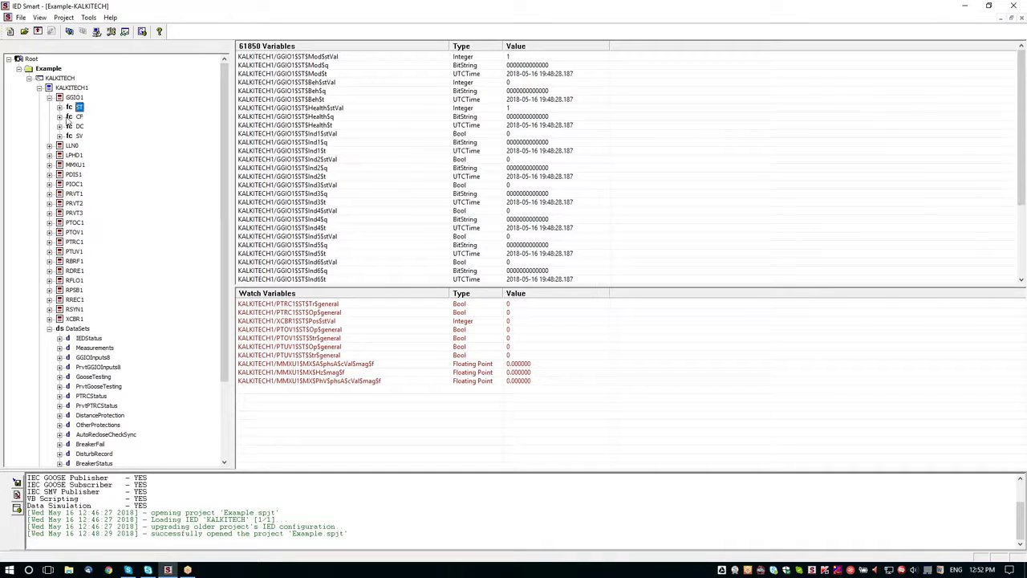
click(60, 106)
click(92, 145)
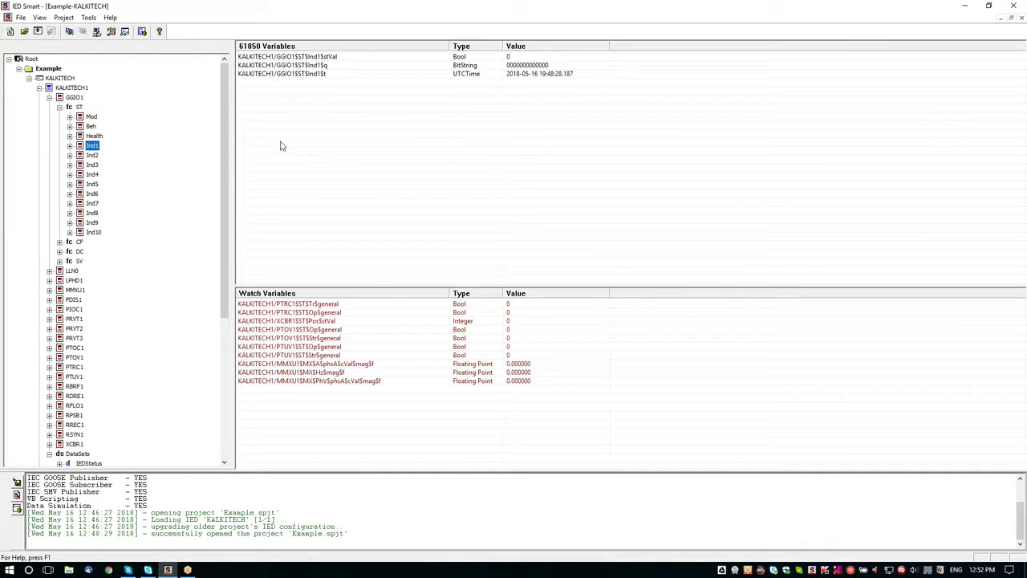
click(71, 146)
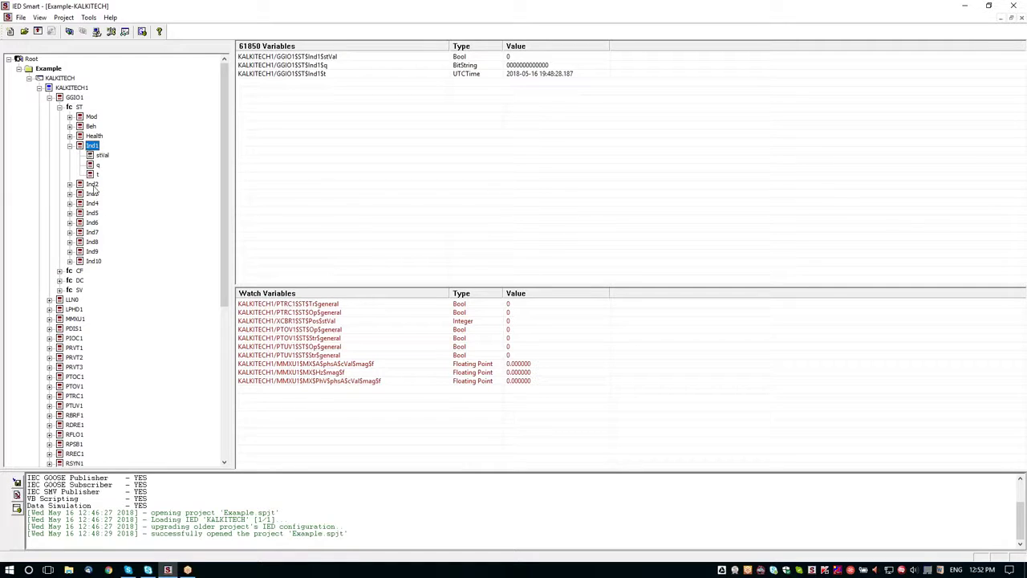
click(92, 184)
click(93, 194)
- List MMXU1's MX and ST variables and bring up watch options for Health$t
click(76, 320)
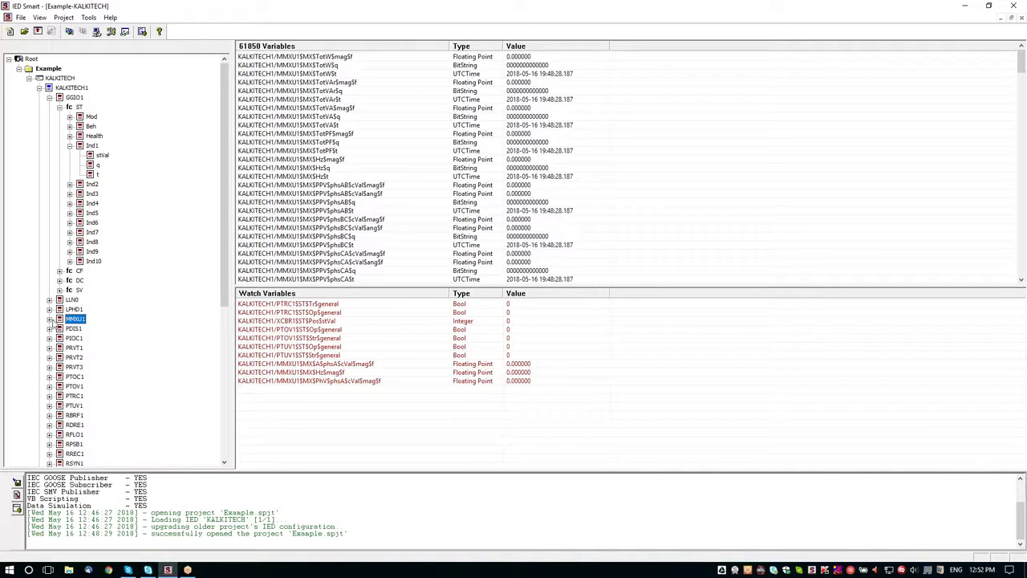
click(49, 319)
click(60, 338)
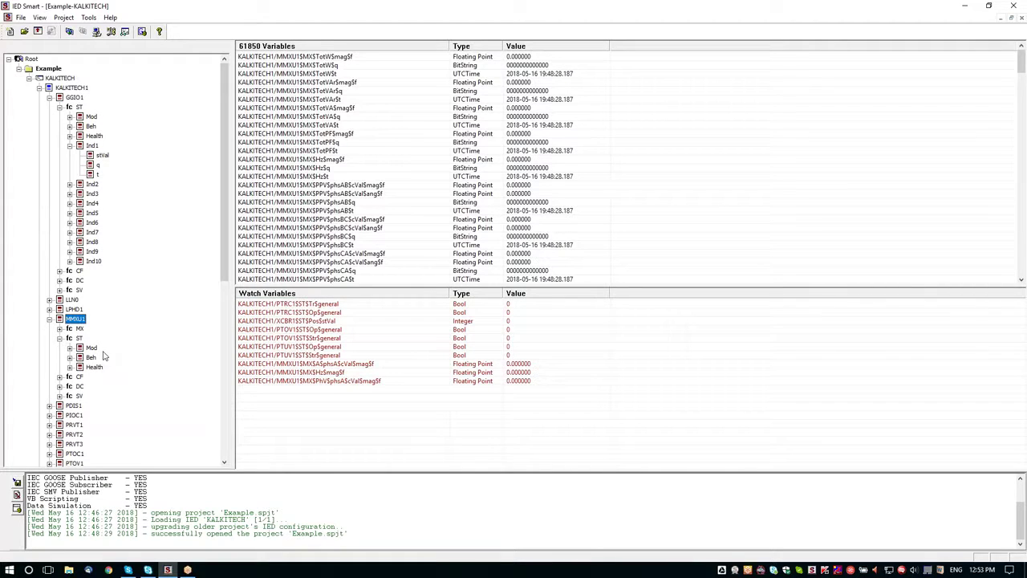
click(77, 330)
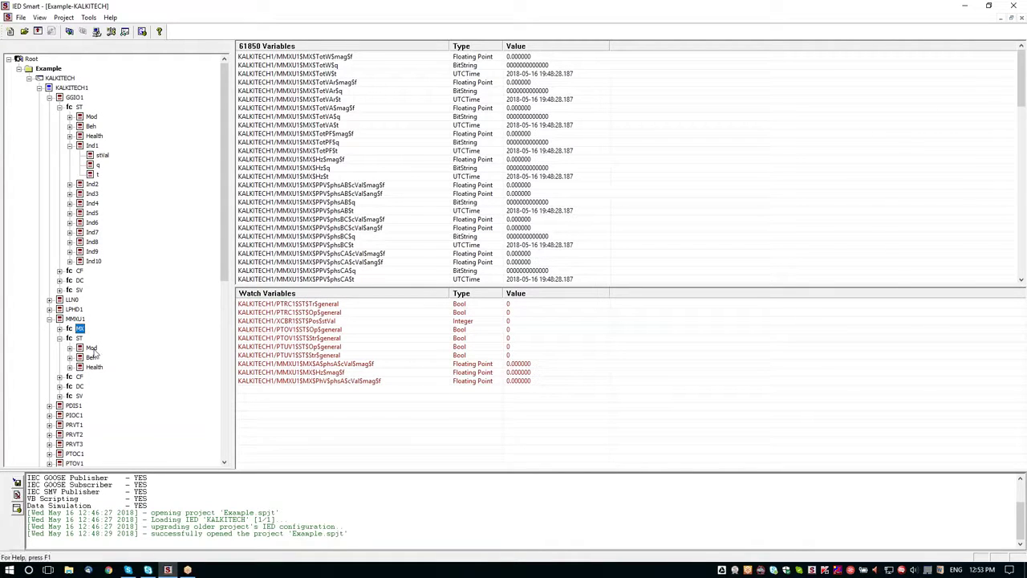
click(78, 338)
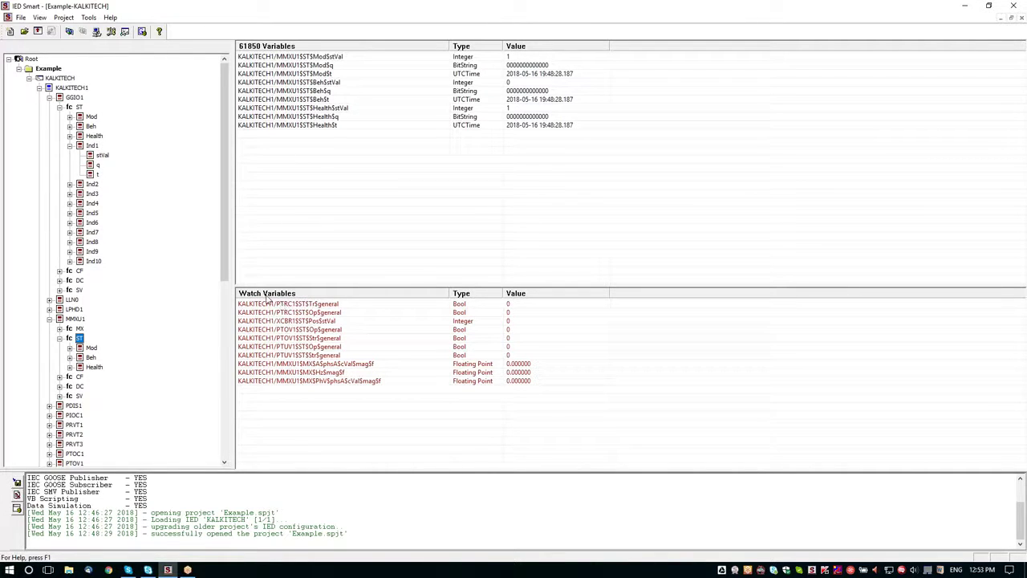
right_click(306, 127)
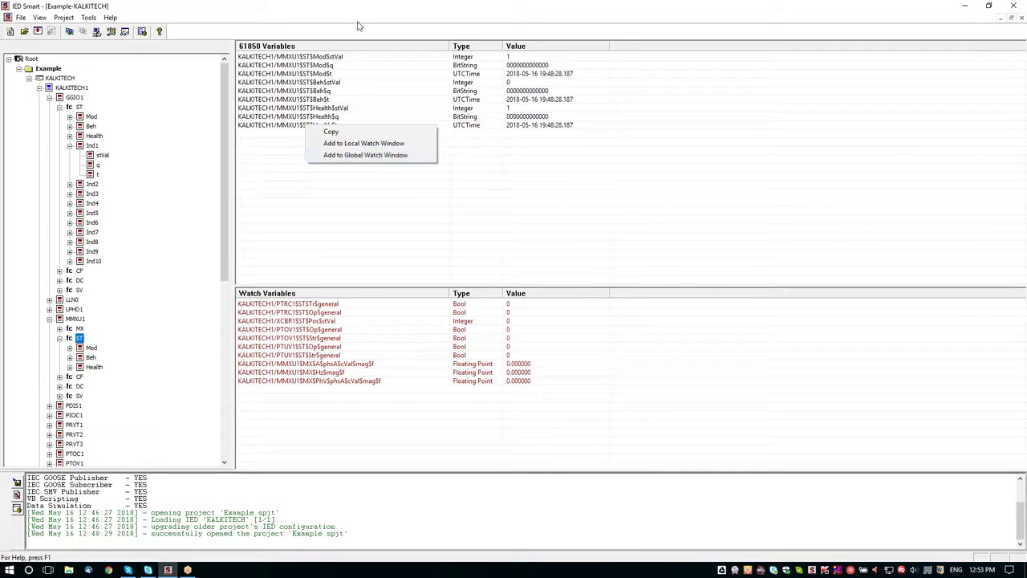
- Expand IEDStatus and Measurements under DataSets to list members like MMXU1 TotW, Hz, PhV and A
click(372, 157)
drag(228, 229, 228, 392)
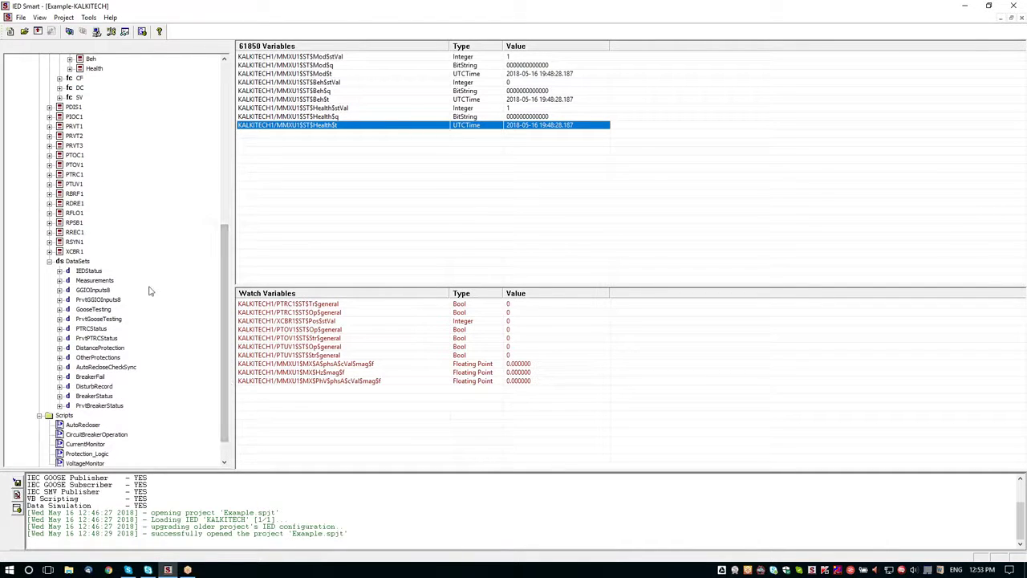
click(59, 272)
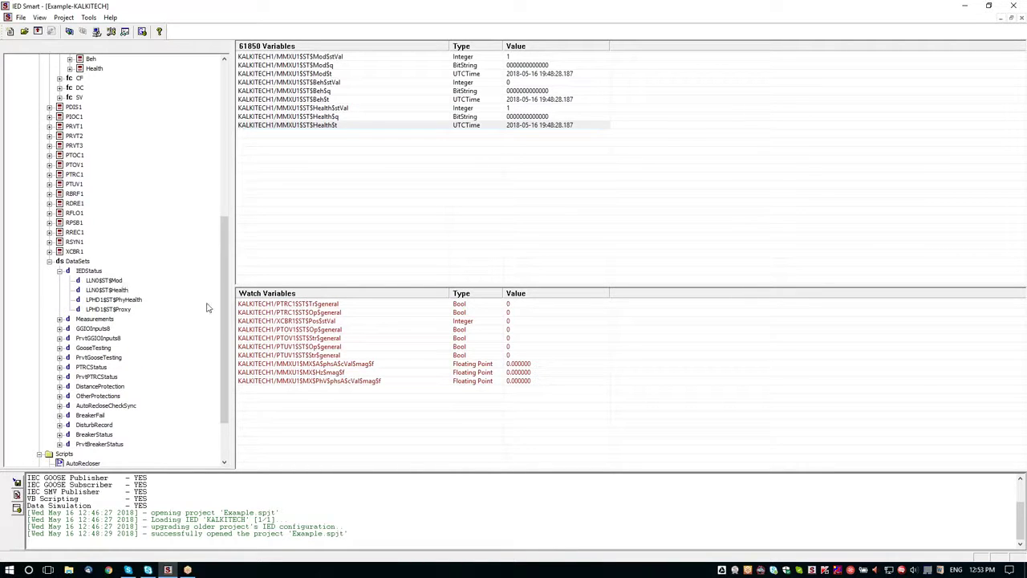
scroll(226, 327, down, 1)
scroll(226, 327, down, 1)
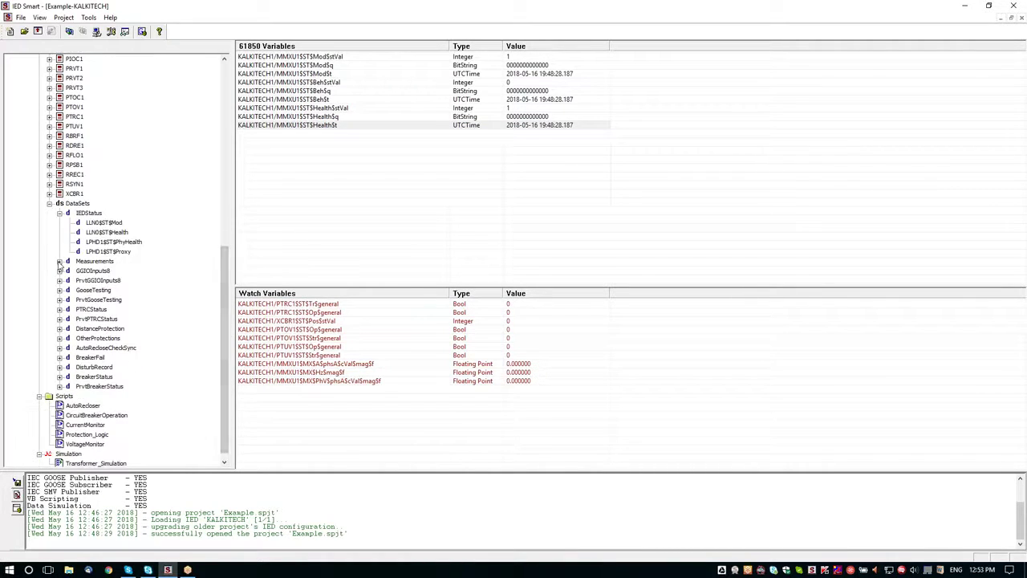
click(59, 261)
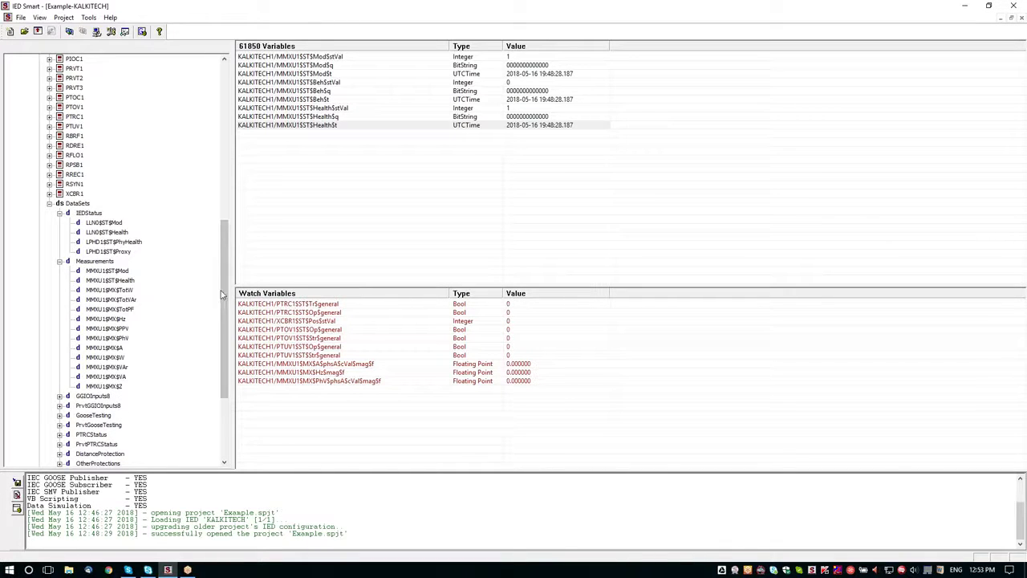
scroll(223, 295, down, 5)
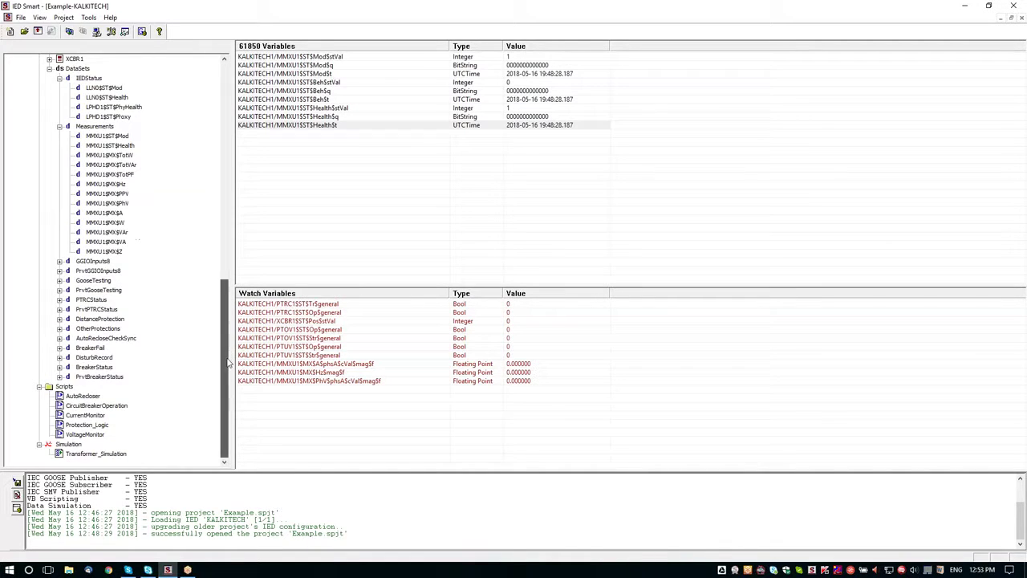
- Open the AutoRecloser script, then the CircuitBreakerOperation script, to read their code
double_click(82, 397)
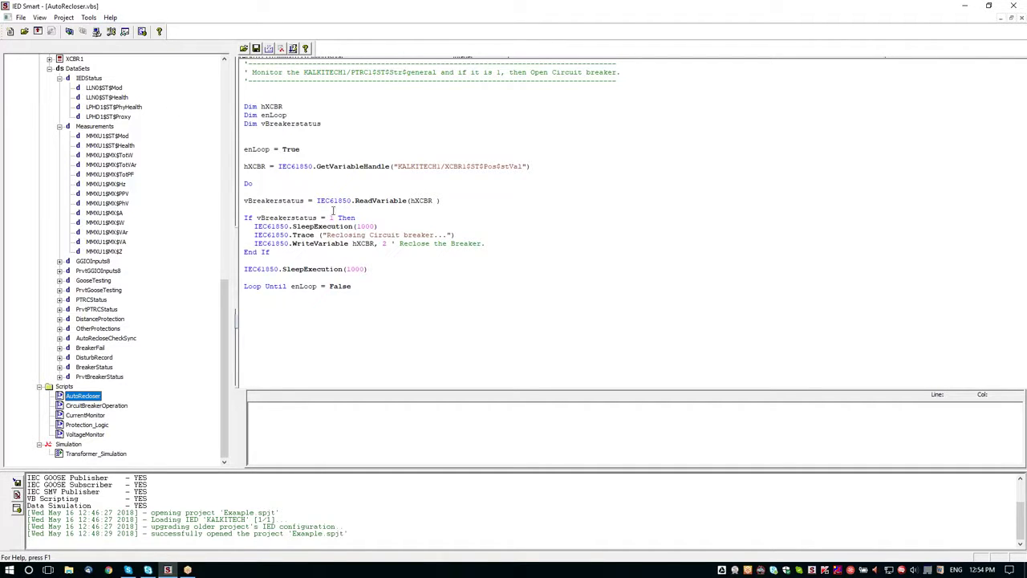
click(97, 407)
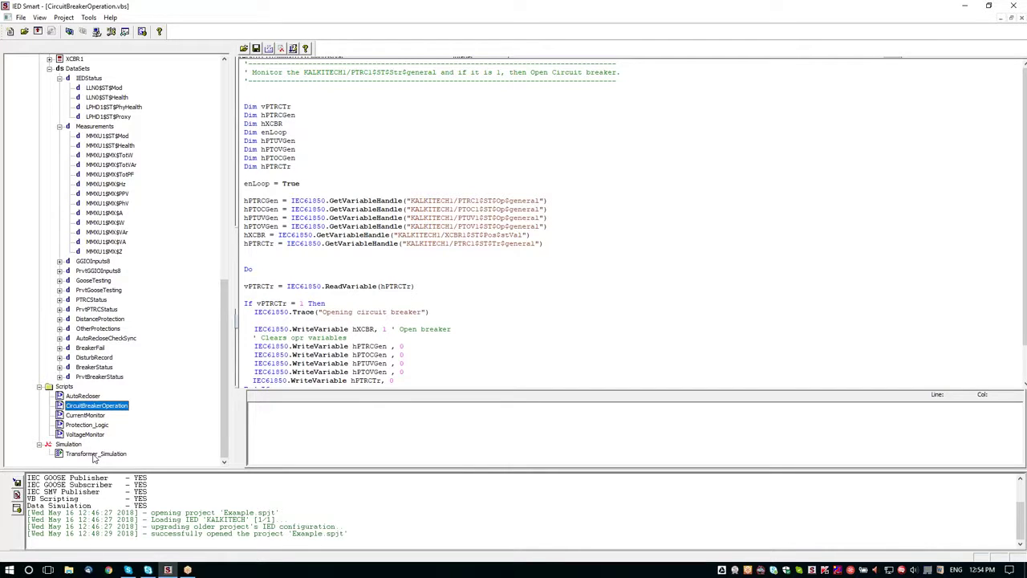
double_click(94, 454)
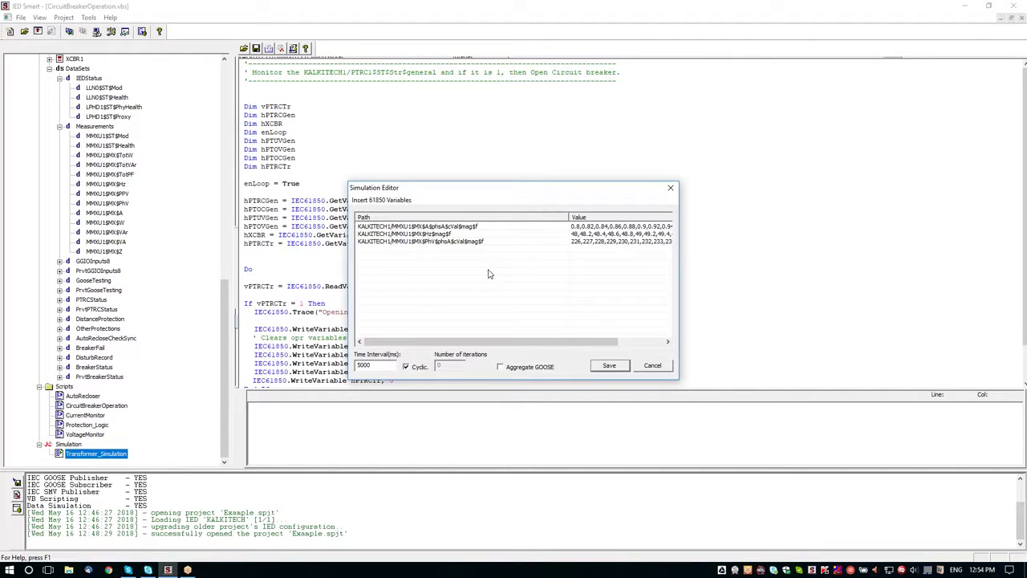
drag(567, 218, 492, 218)
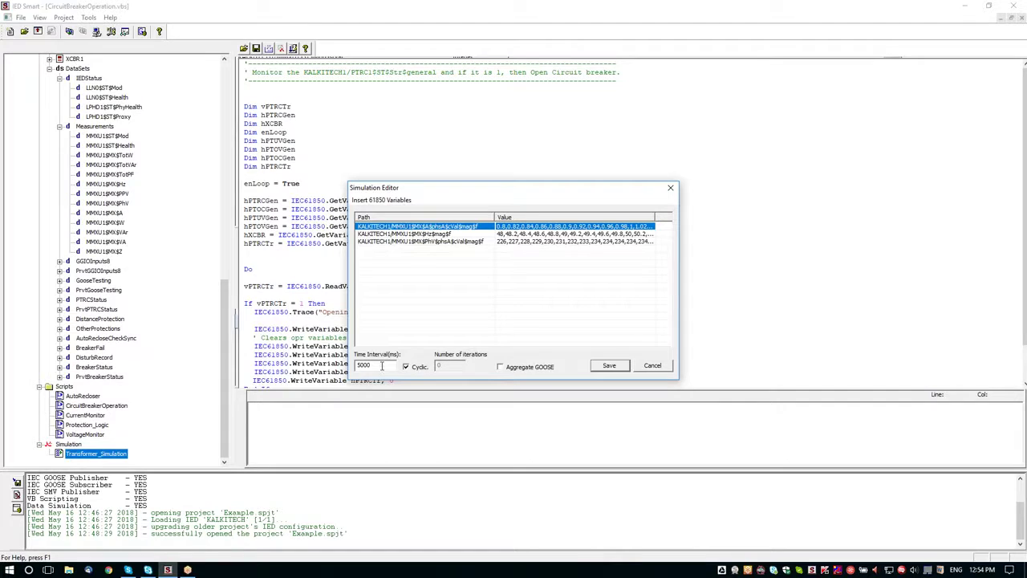
drag(383, 366, 354, 365)
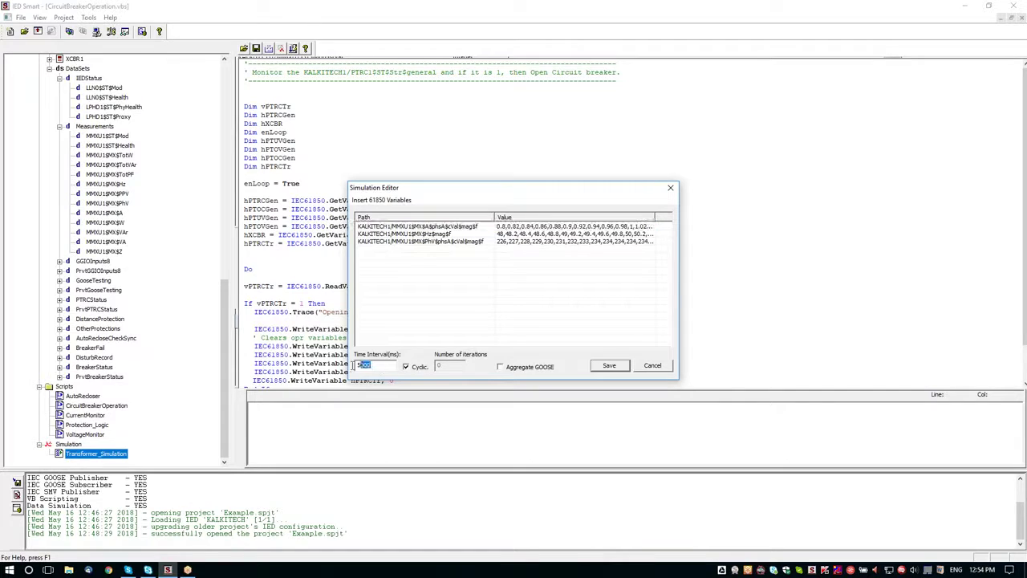
click(653, 366)
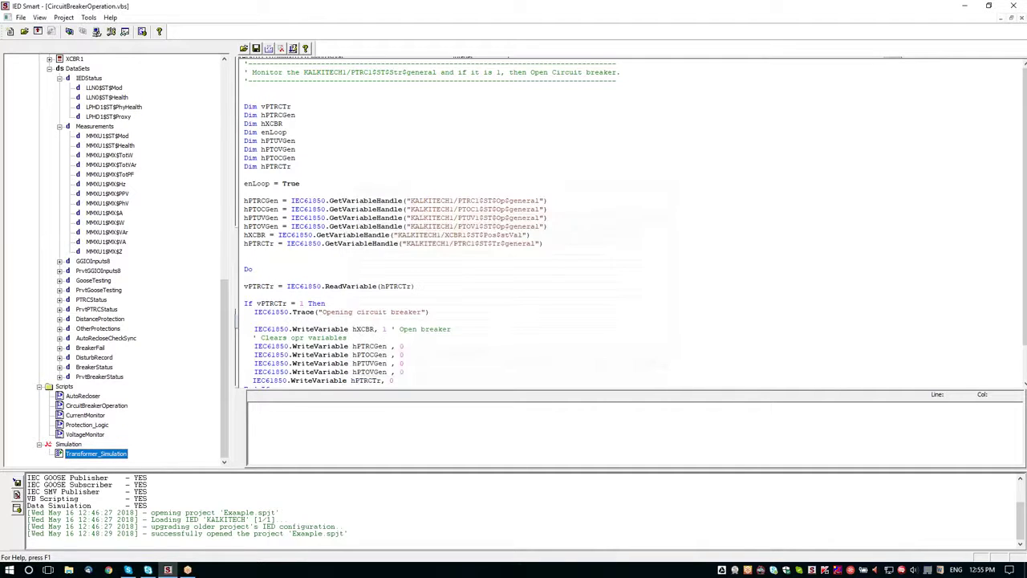
- Close the open scripts and keep Transformer_Simulation's start property at Auto Start
click(1021, 19)
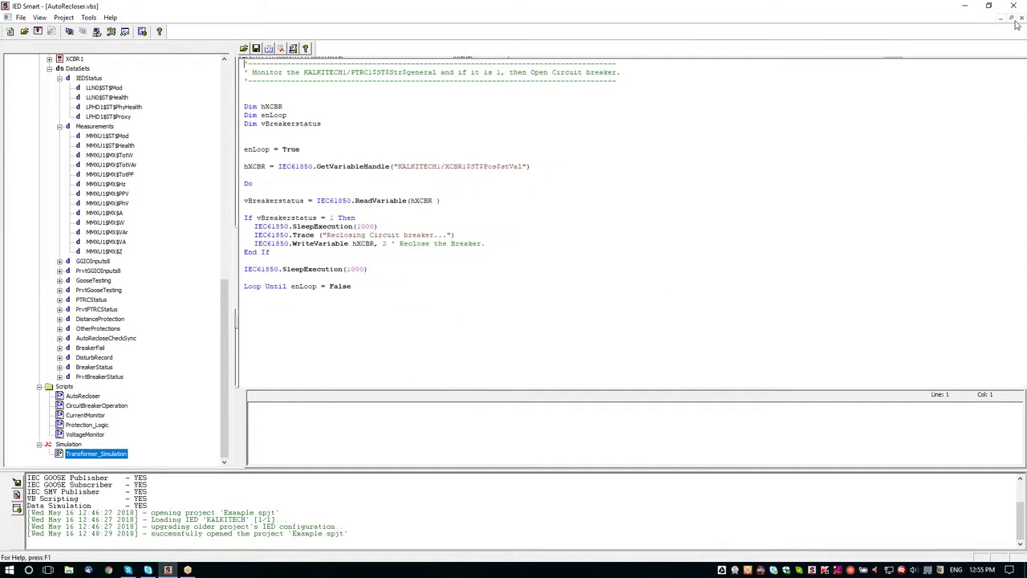
click(1021, 19)
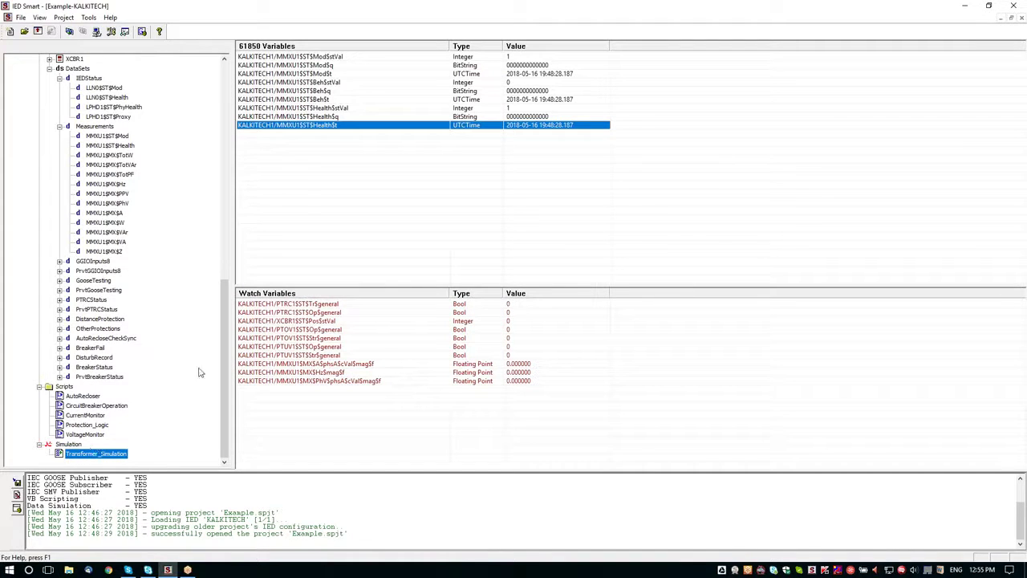
drag(224, 384, 252, 390)
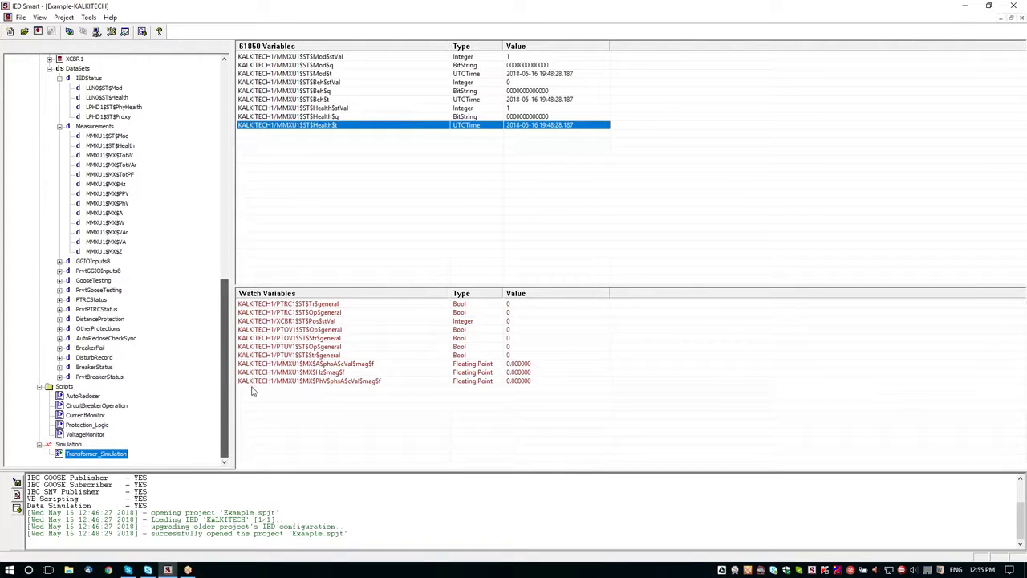
right_click(122, 454)
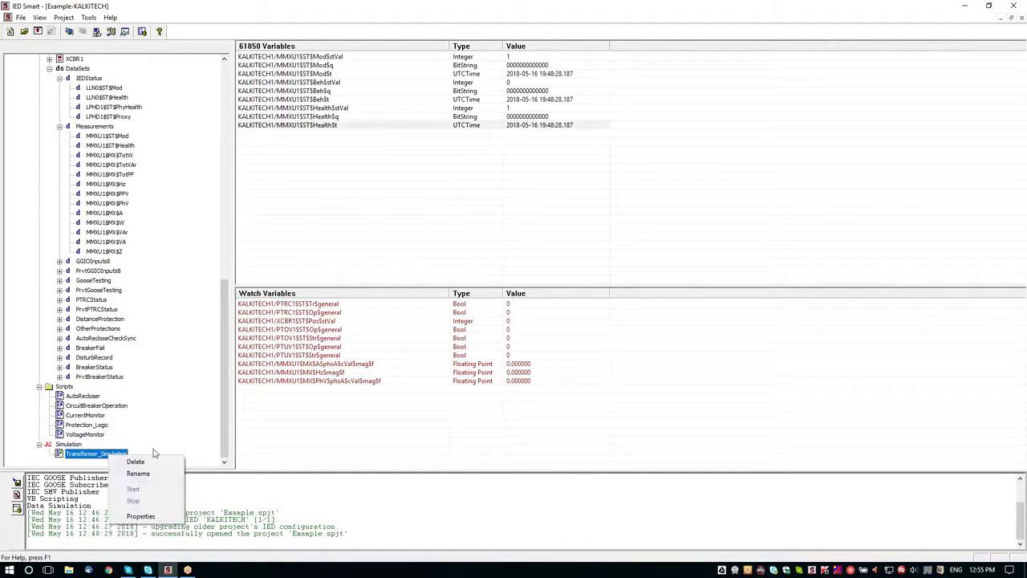
click(141, 517)
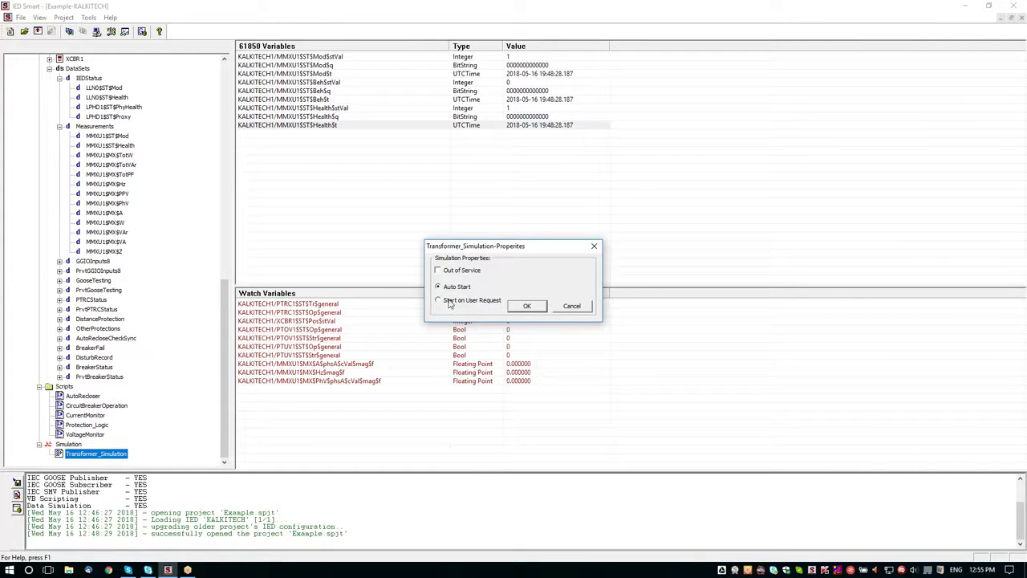
click(528, 308)
click(440, 289)
click(526, 307)
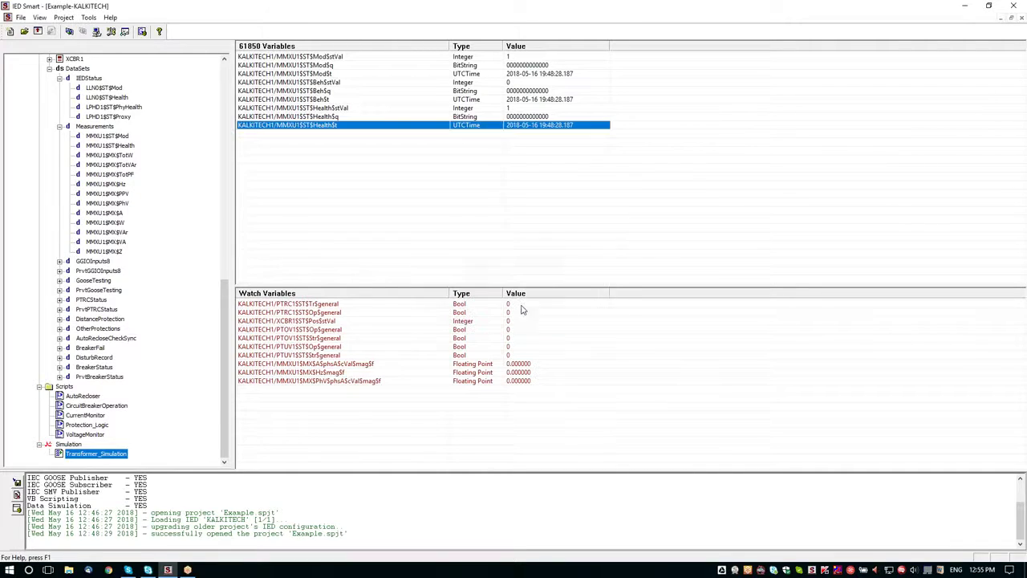
- Set AutoRecloser and CircuitBreakerOperation to Start on User Request
right_click(100, 395)
click(119, 456)
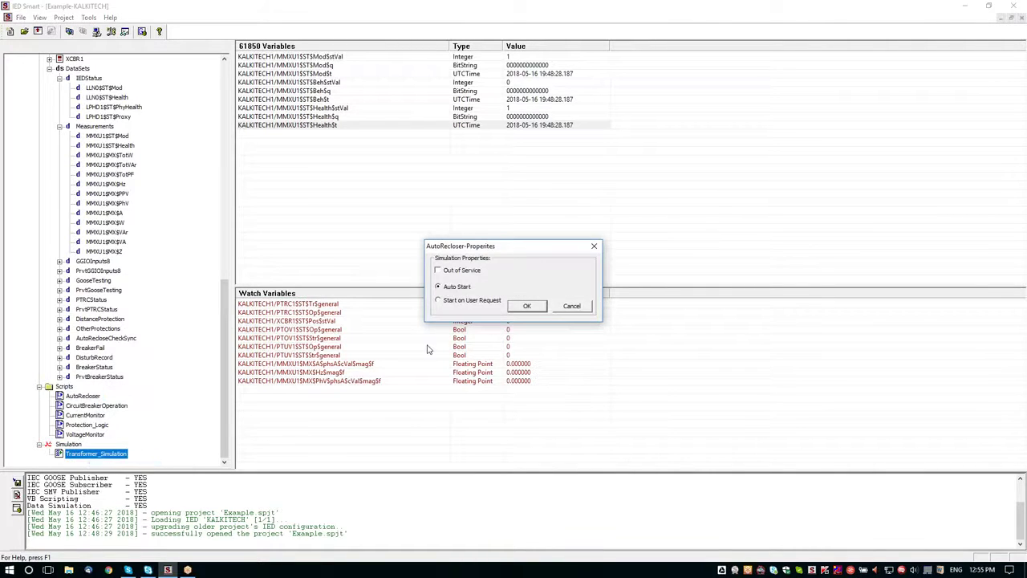
click(458, 304)
click(528, 308)
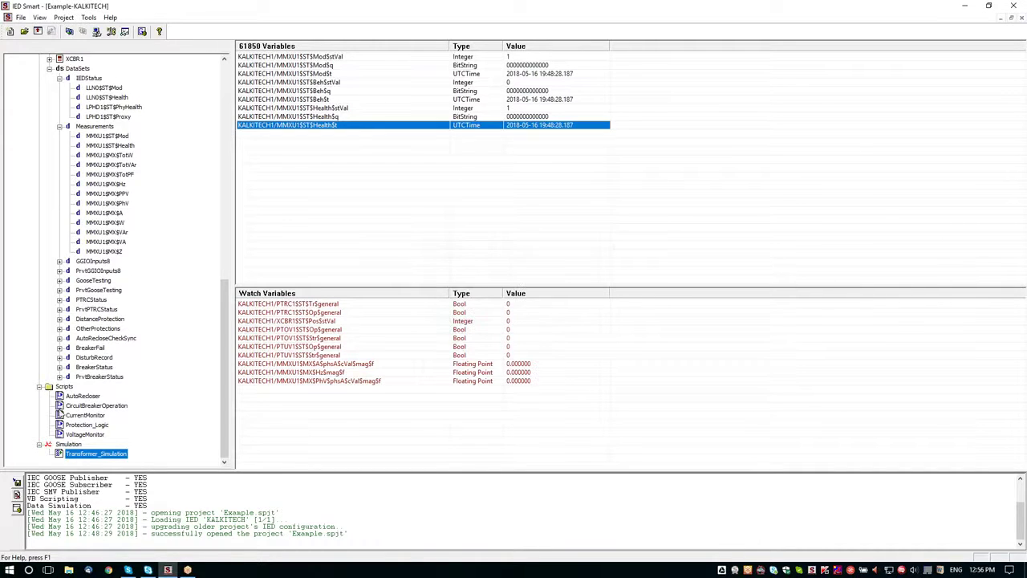
right_click(95, 406)
click(129, 469)
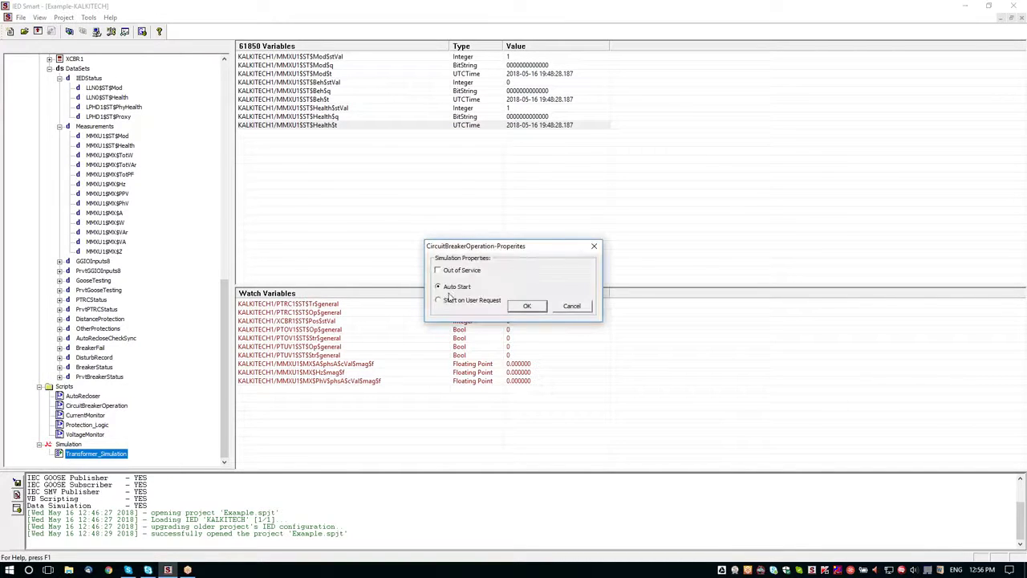
click(452, 305)
click(526, 307)
- Set CurrentMonitor, Protection_Logic and VoltageMonitor to Start on User Request
right_click(86, 414)
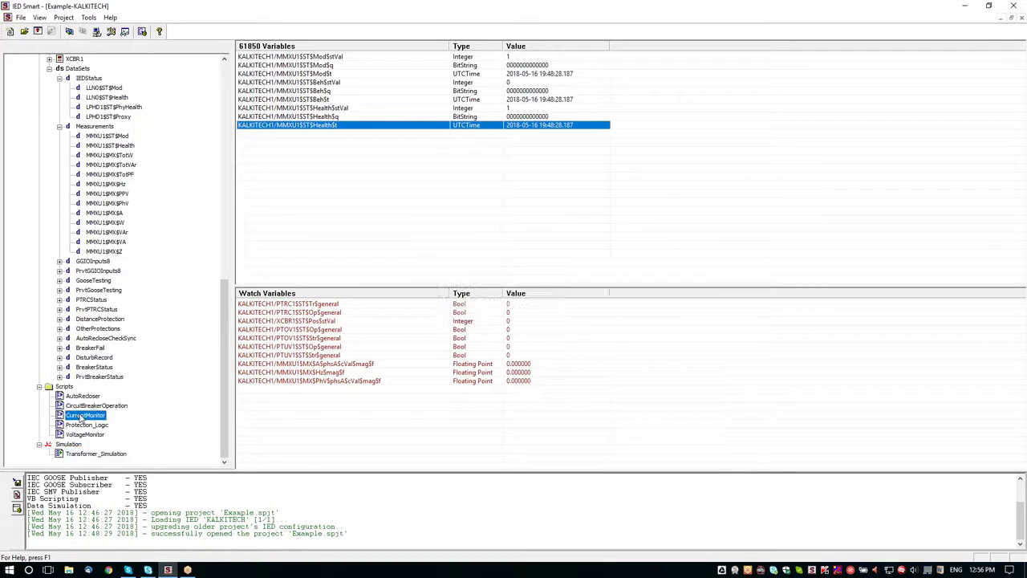
click(120, 476)
click(456, 300)
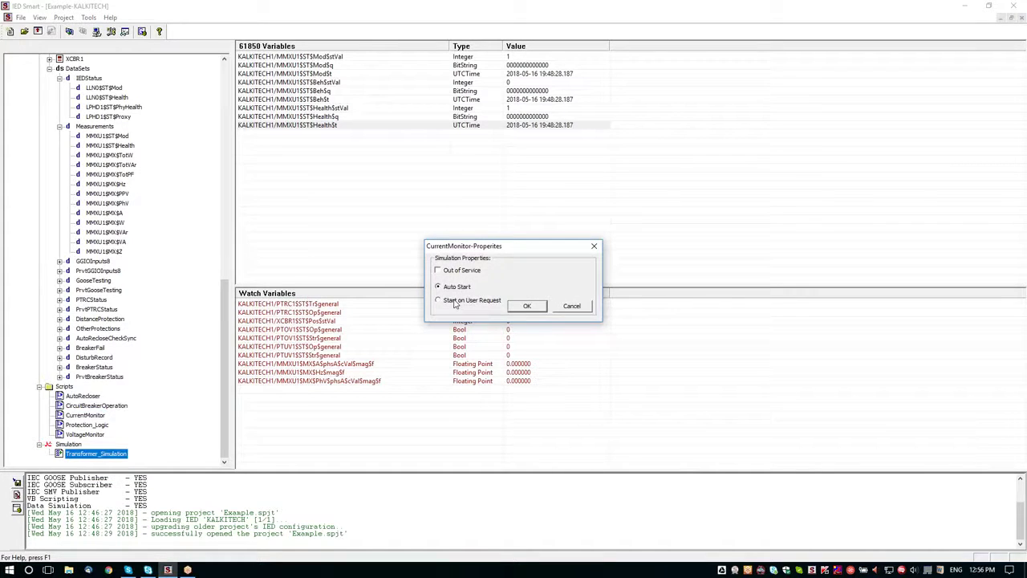
click(526, 305)
right_click(89, 425)
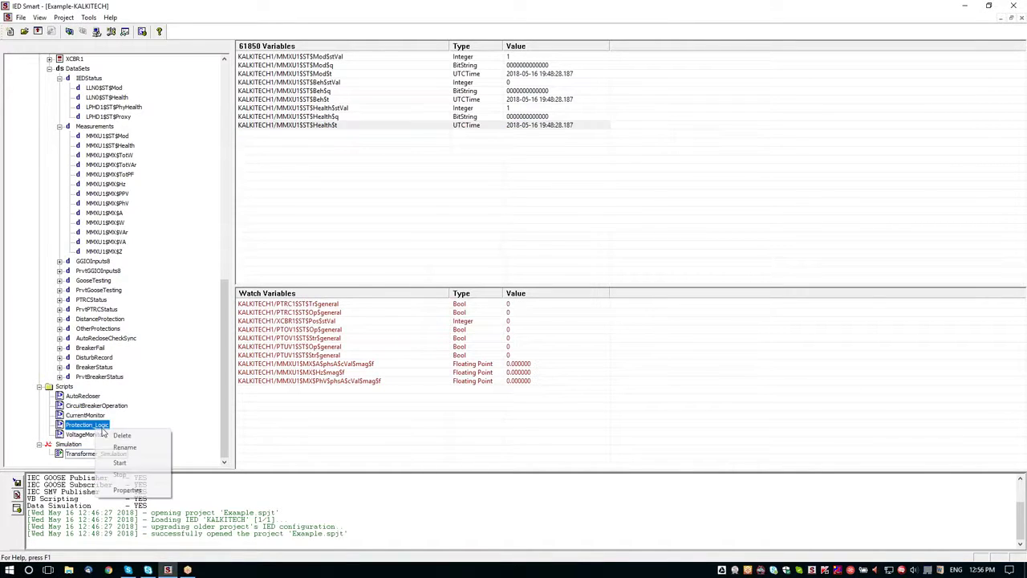
click(119, 488)
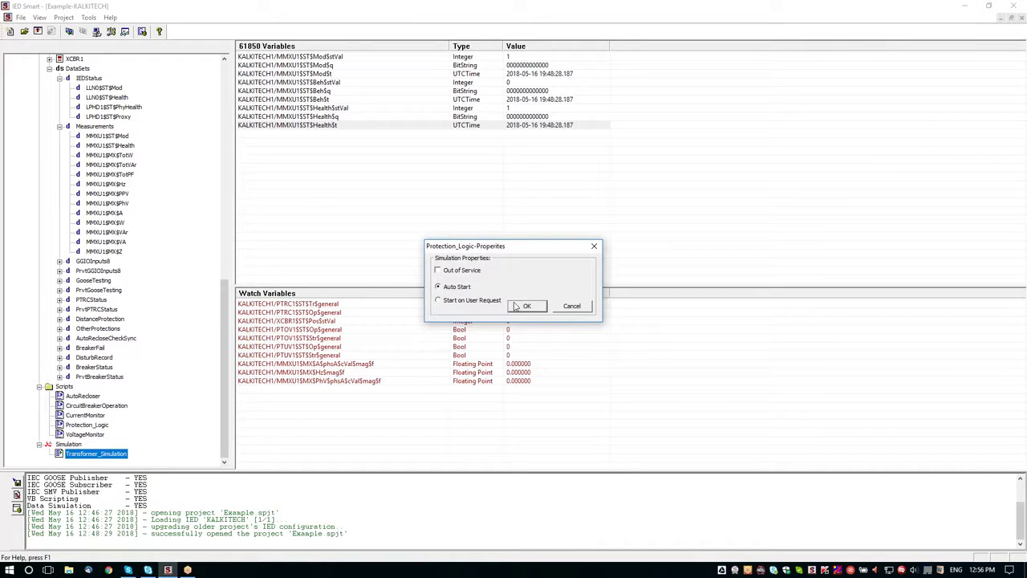
click(475, 302)
click(522, 306)
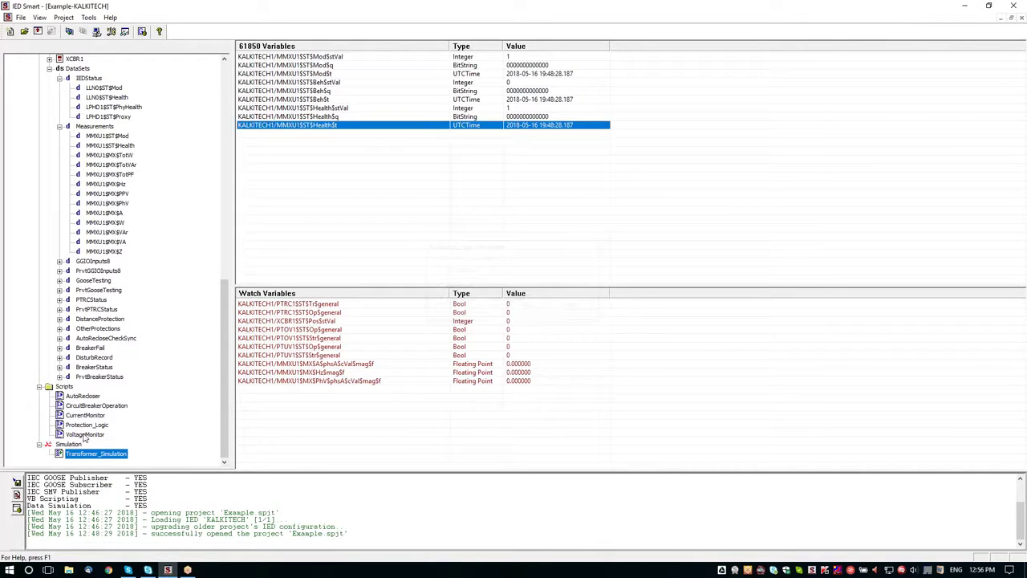
right_click(84, 434)
click(119, 494)
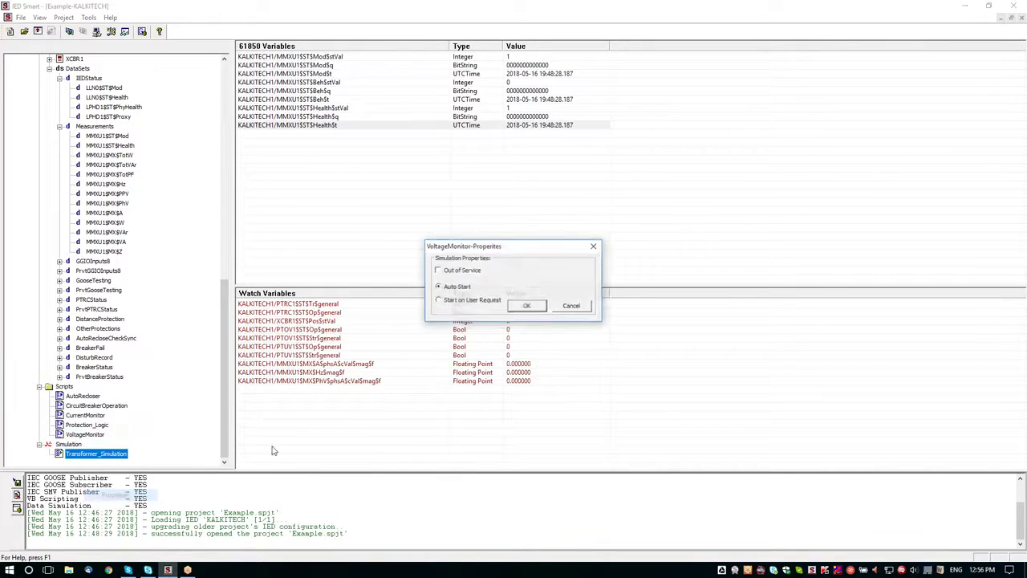
click(450, 300)
click(524, 306)
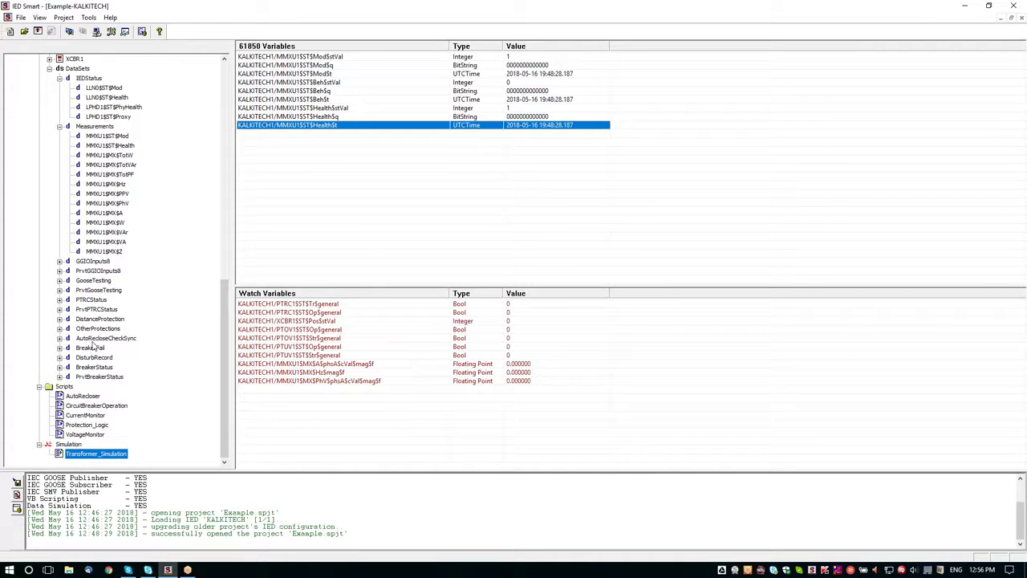
- Collapse the KALKITECH1 branch and start the KALKITECH IED
drag(221, 333, 214, 114)
click(38, 88)
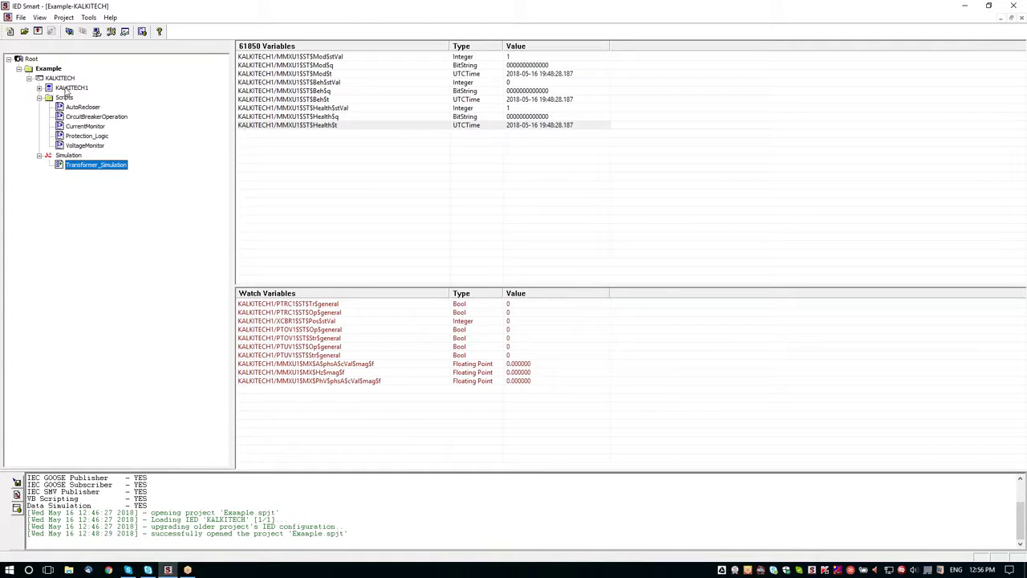
right_click(69, 80)
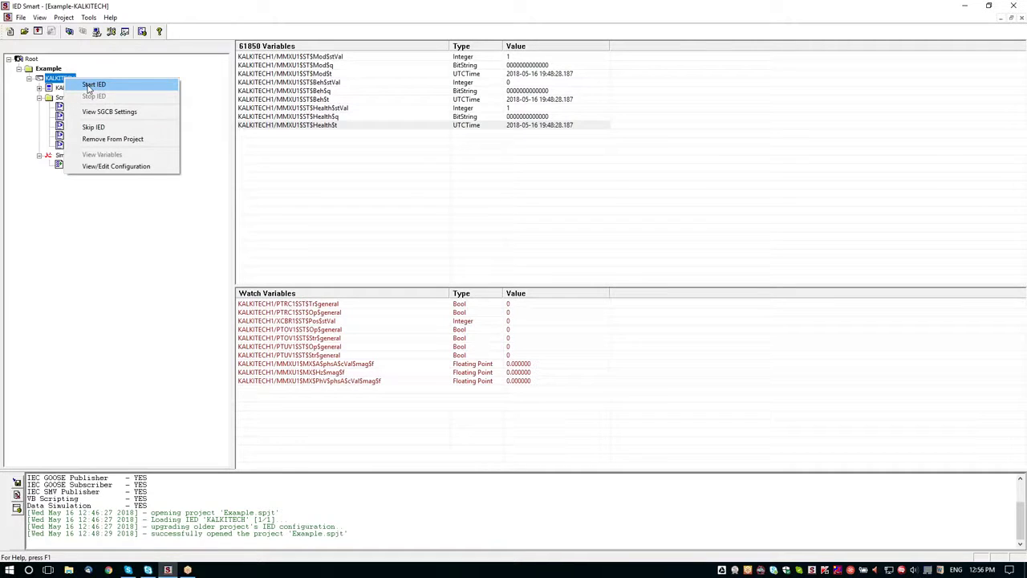
click(92, 85)
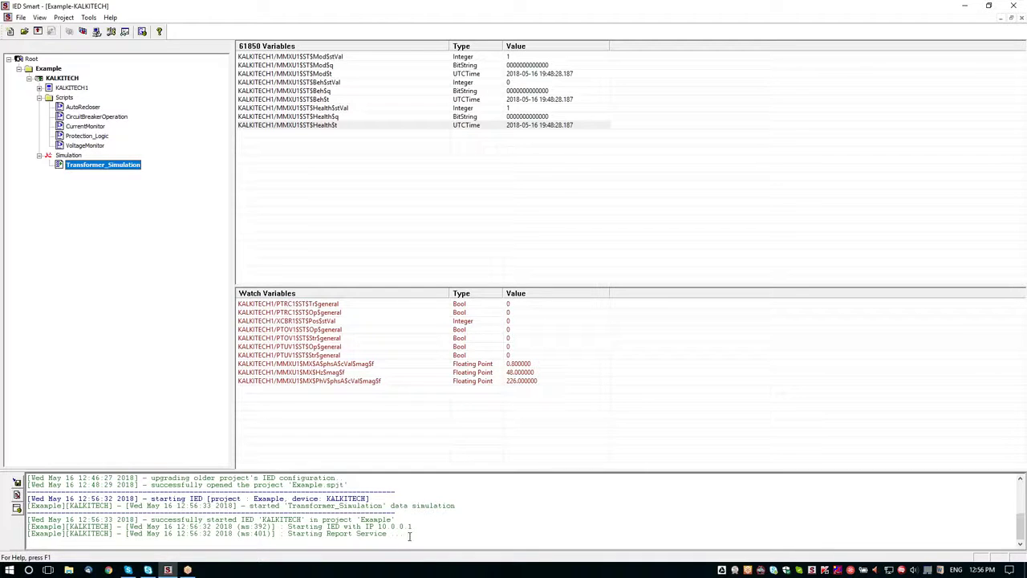
- Check the log's Starting Report Service message and the phase A current and frequency watch values
drag(409, 537, 32, 526)
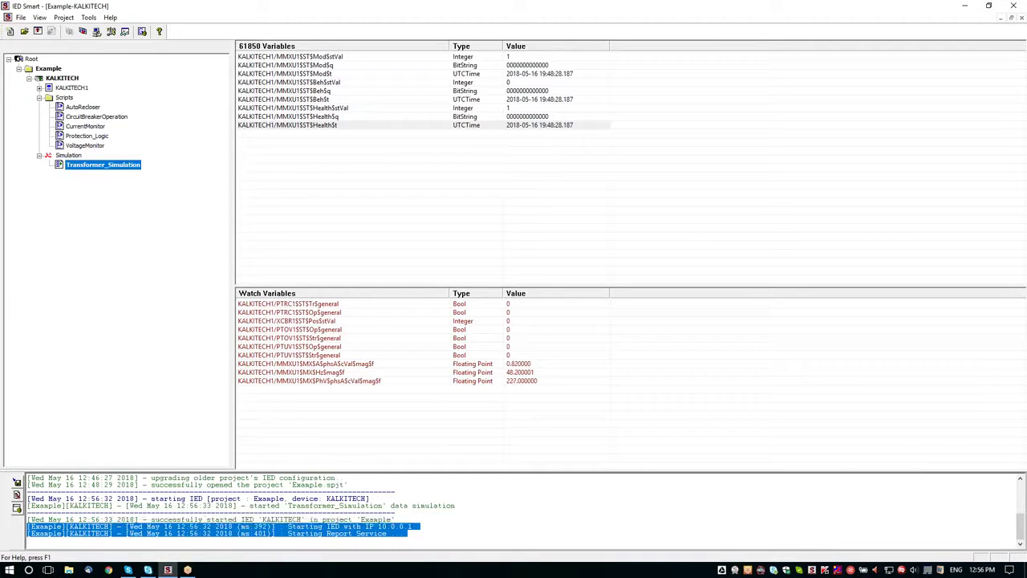
click(374, 531)
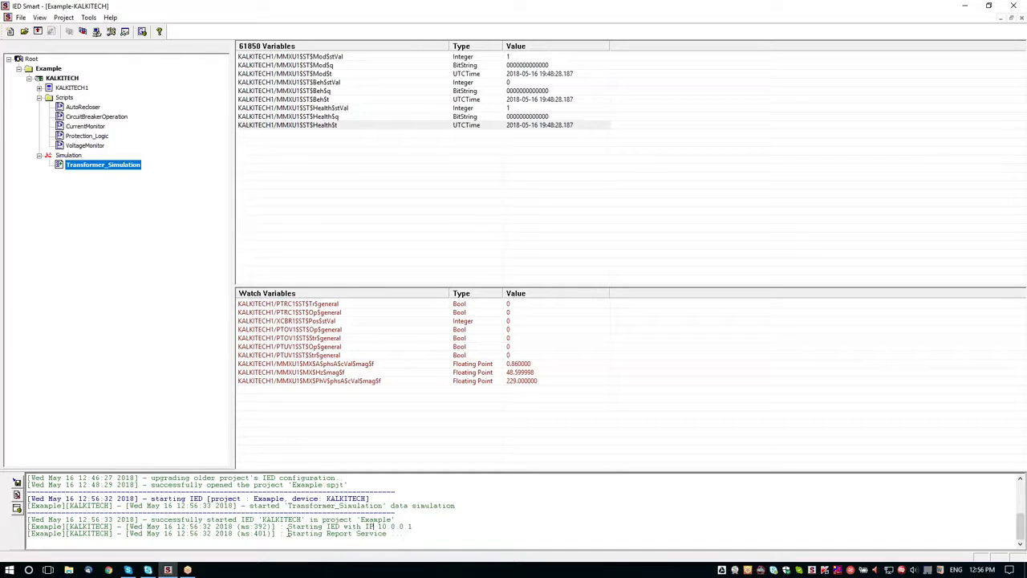
drag(287, 534, 395, 541)
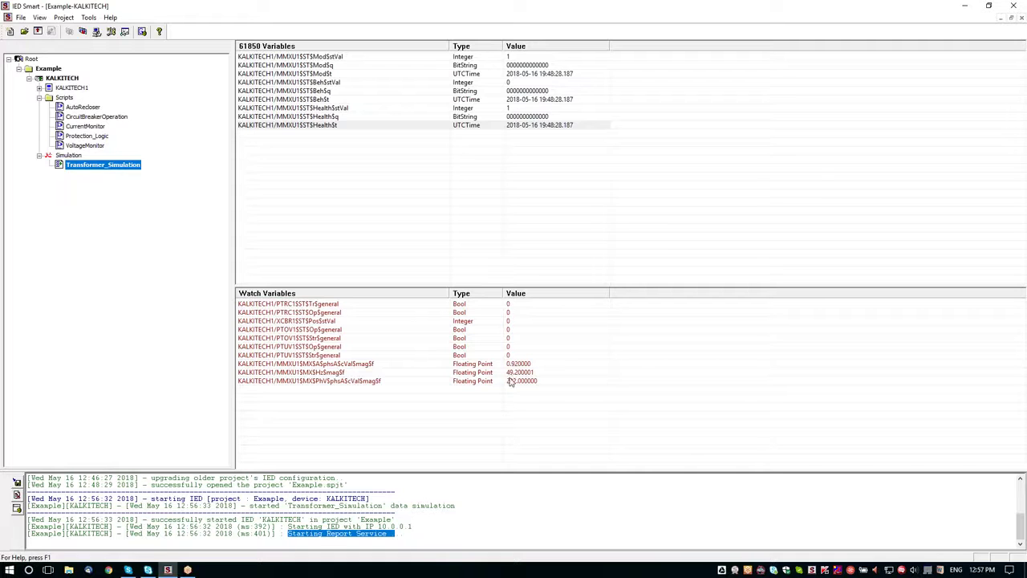
click(403, 365)
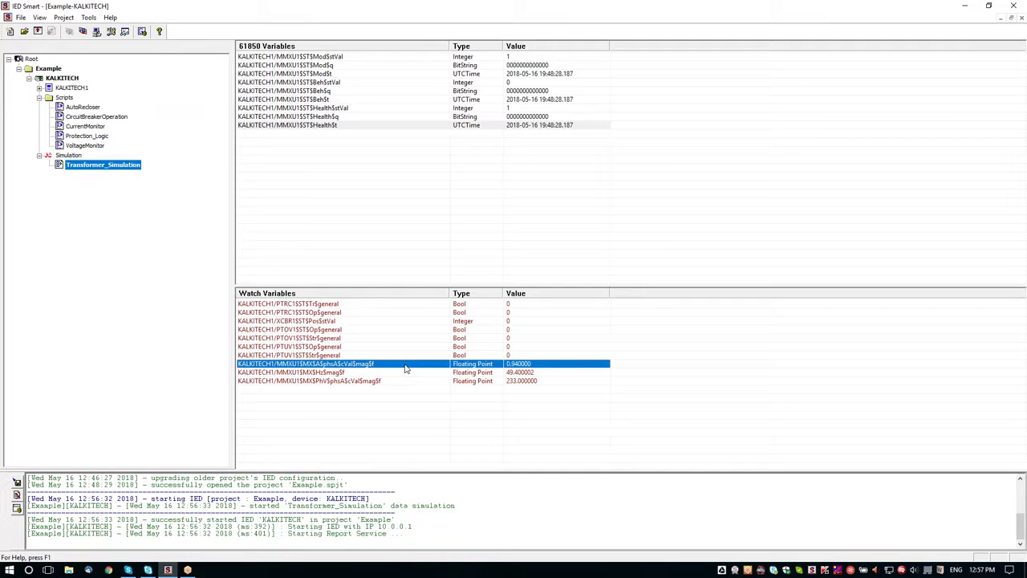
click(352, 373)
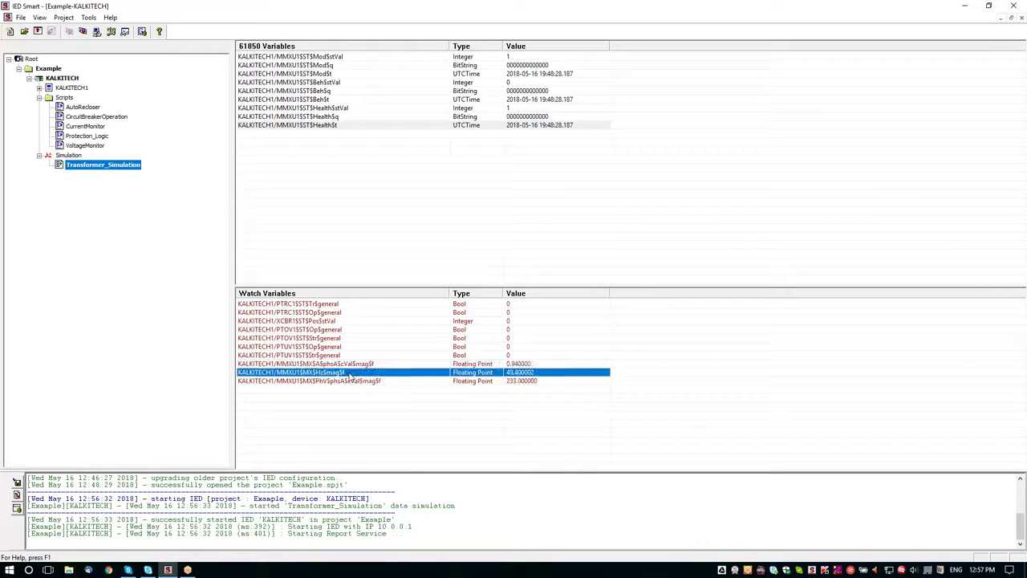
double_click(120, 166)
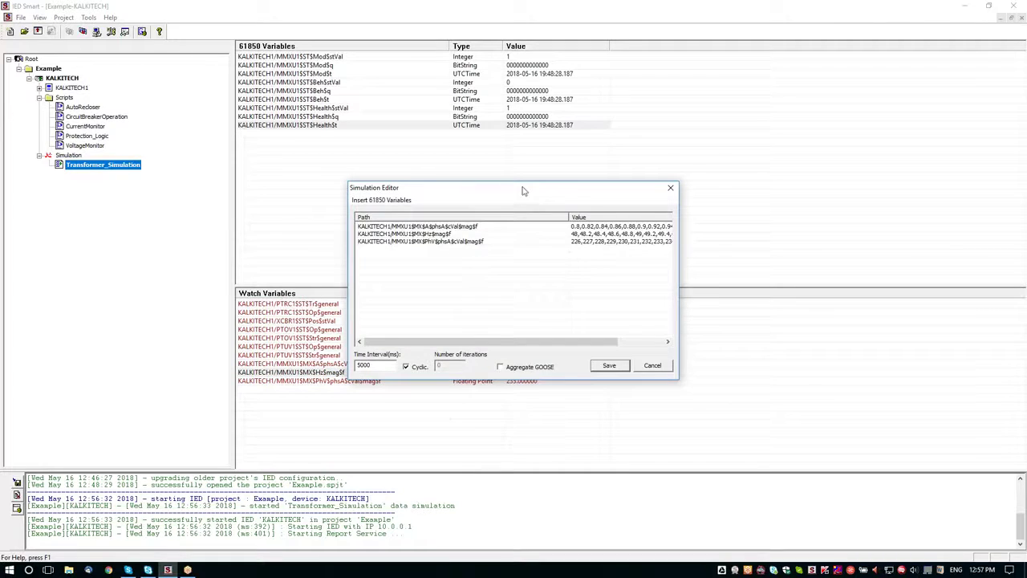
drag(523, 191, 509, 75)
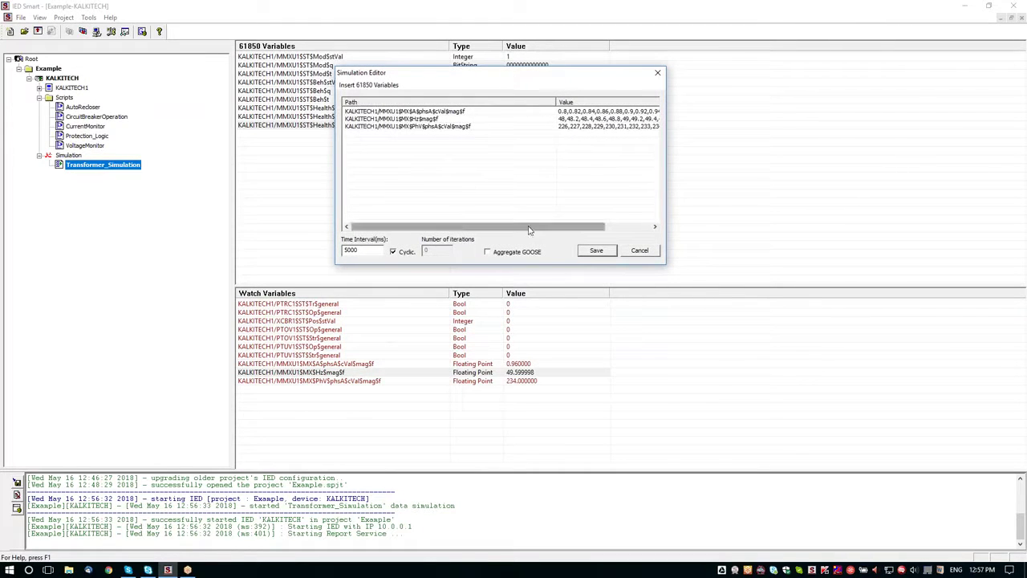
drag(529, 230, 574, 231)
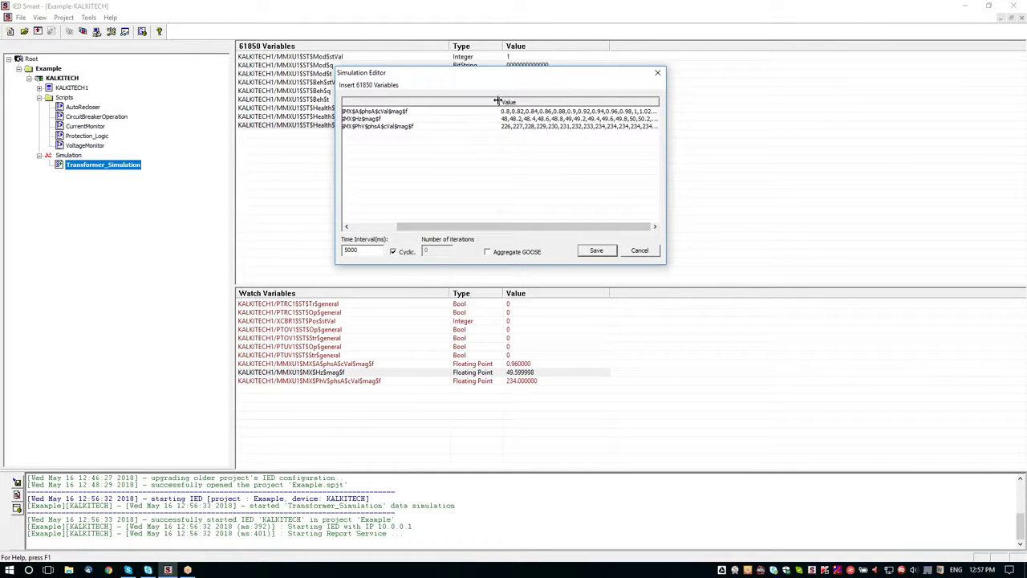
mouse_move(497, 102)
mouse_down()
mouse_move(440, 101)
mouse_move(486, 102)
mouse_up()
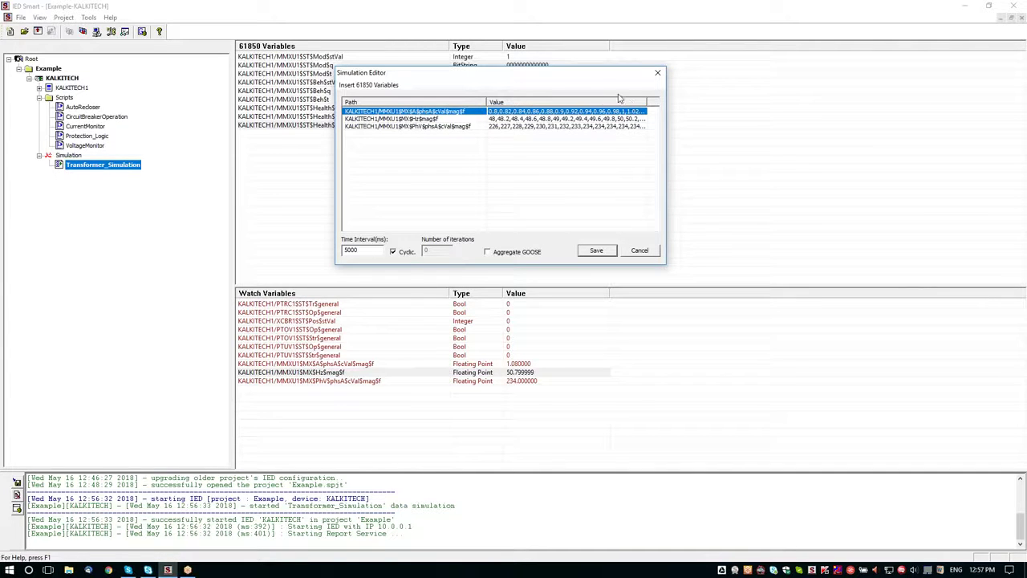
drag(592, 75, 598, 91)
click(664, 89)
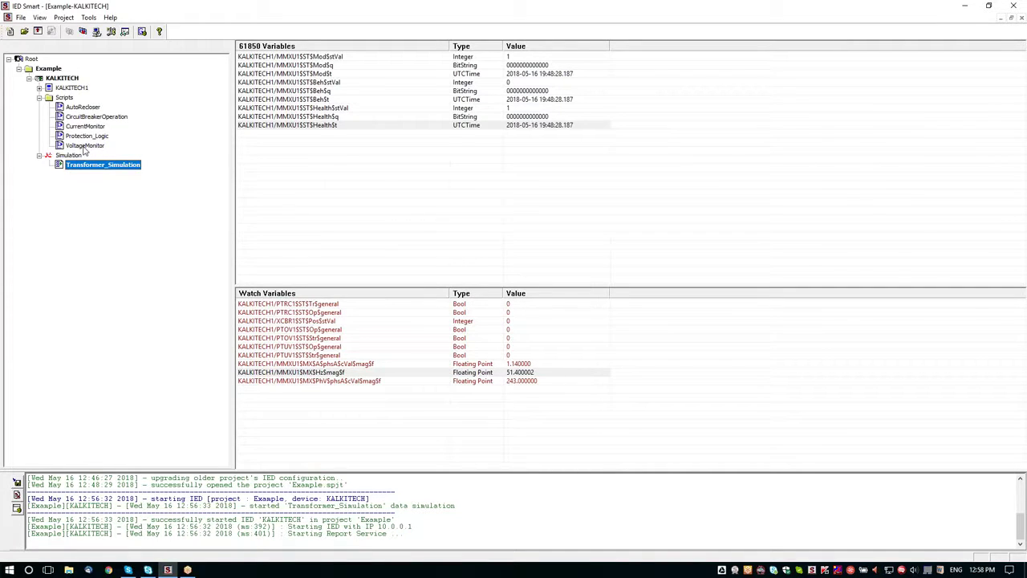
double_click(84, 147)
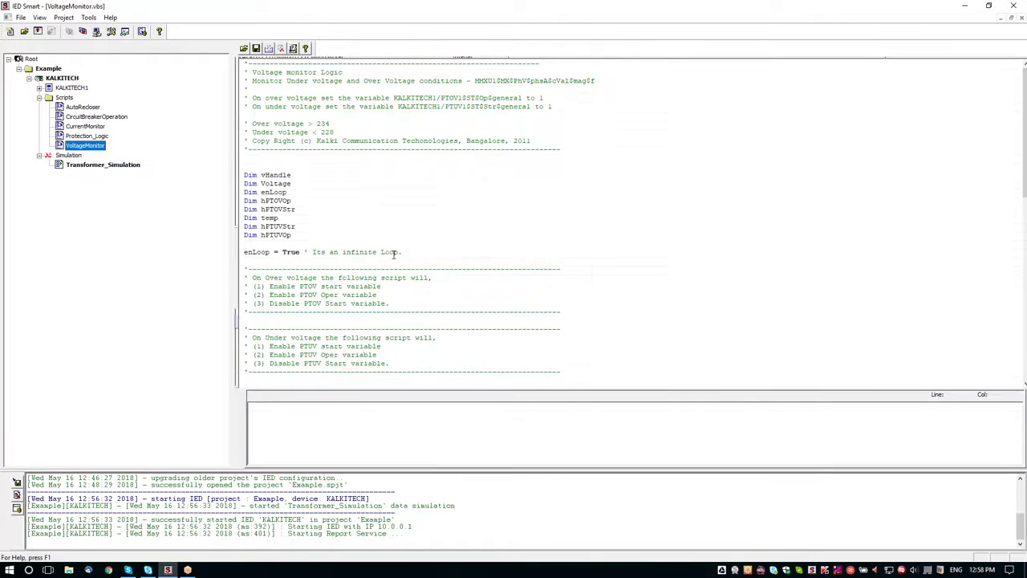
mouse_move(1021, 143)
mouse_down()
mouse_move(1019, 176)
mouse_move(1016, 136)
mouse_up()
drag(250, 97, 375, 97)
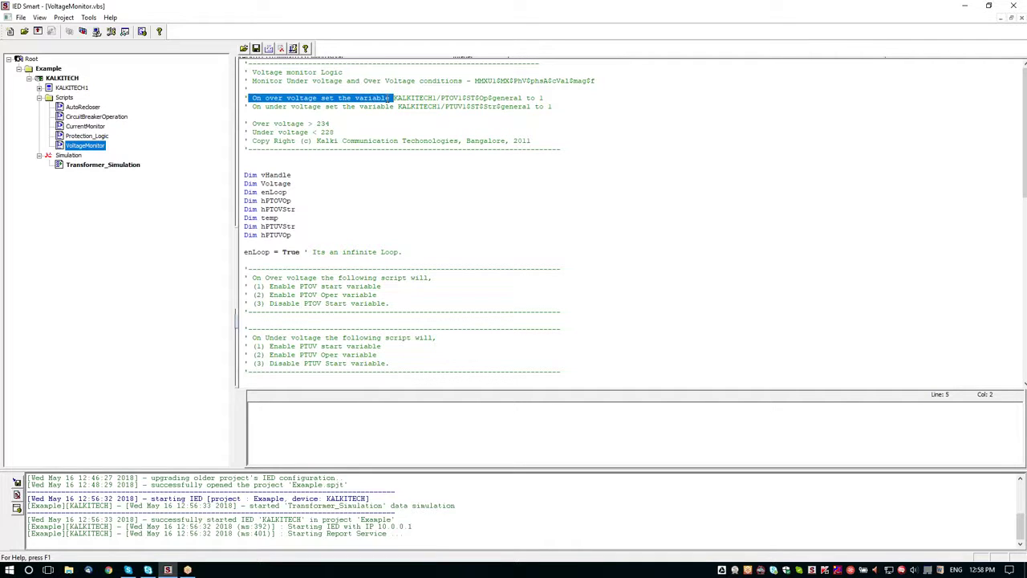
drag(248, 107, 397, 107)
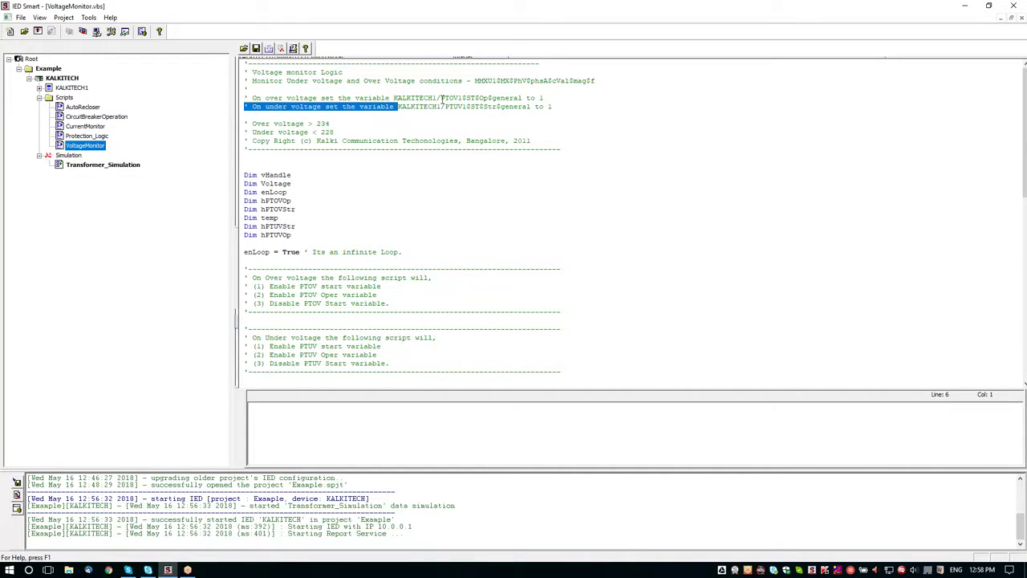
drag(441, 98, 467, 107)
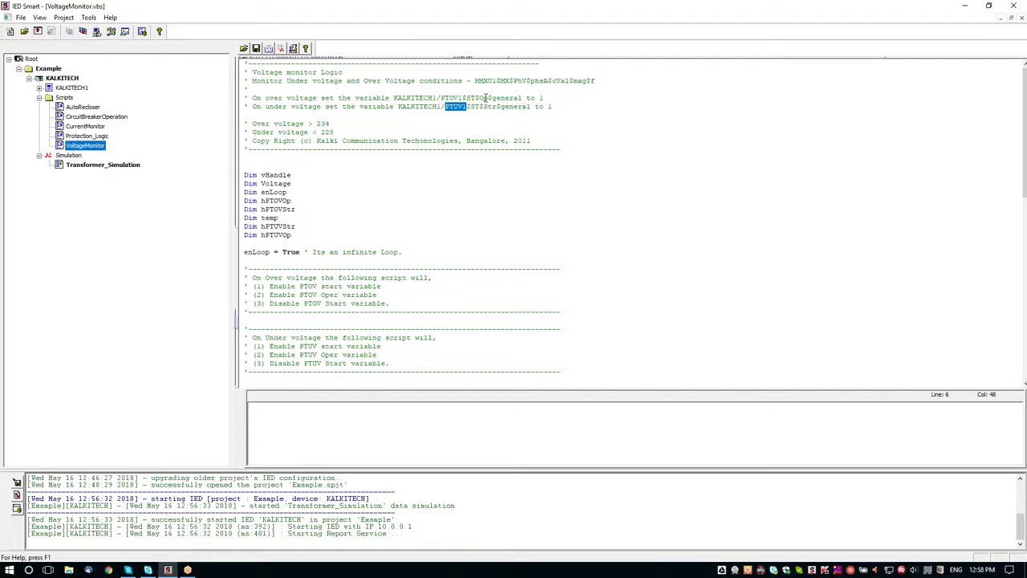
click(494, 107)
drag(354, 123, 248, 119)
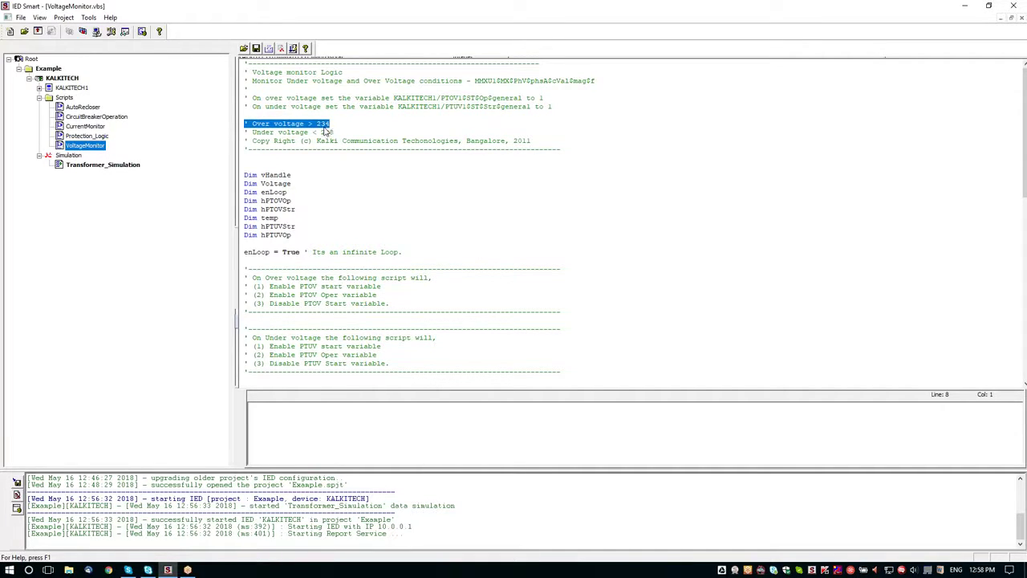
drag(341, 133, 245, 133)
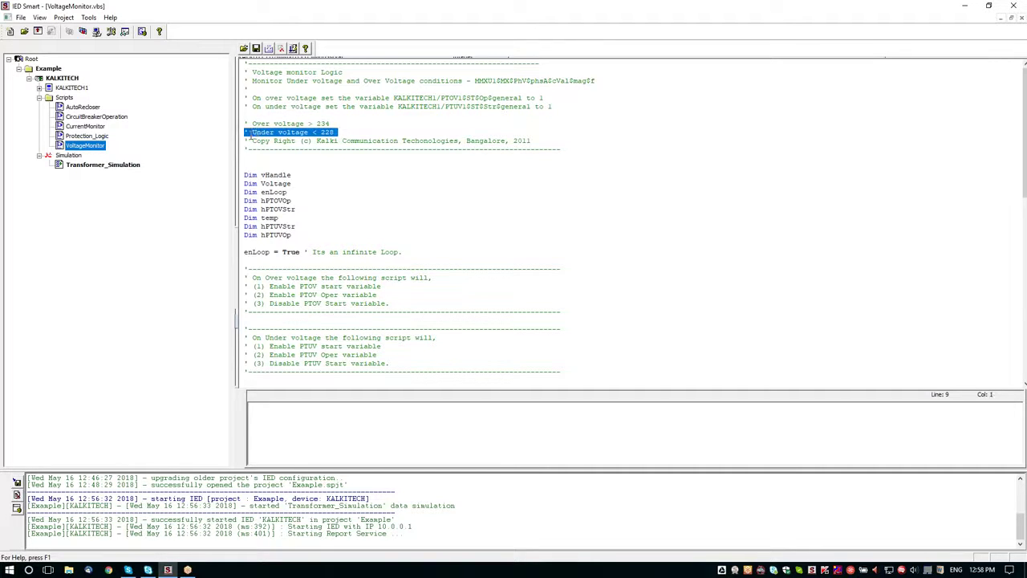
click(353, 137)
- Scroll through the VoltageMonitor.vbs code, briefly opening and dismissing the Help menu
scroll(410, 249, down, 3)
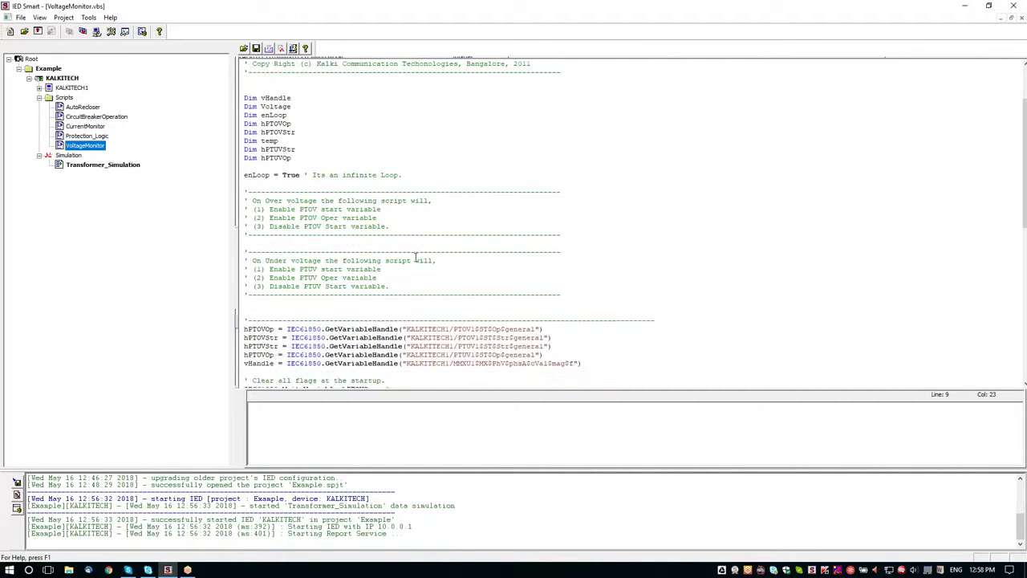
scroll(415, 257, down, 2)
scroll(409, 251, down, 3)
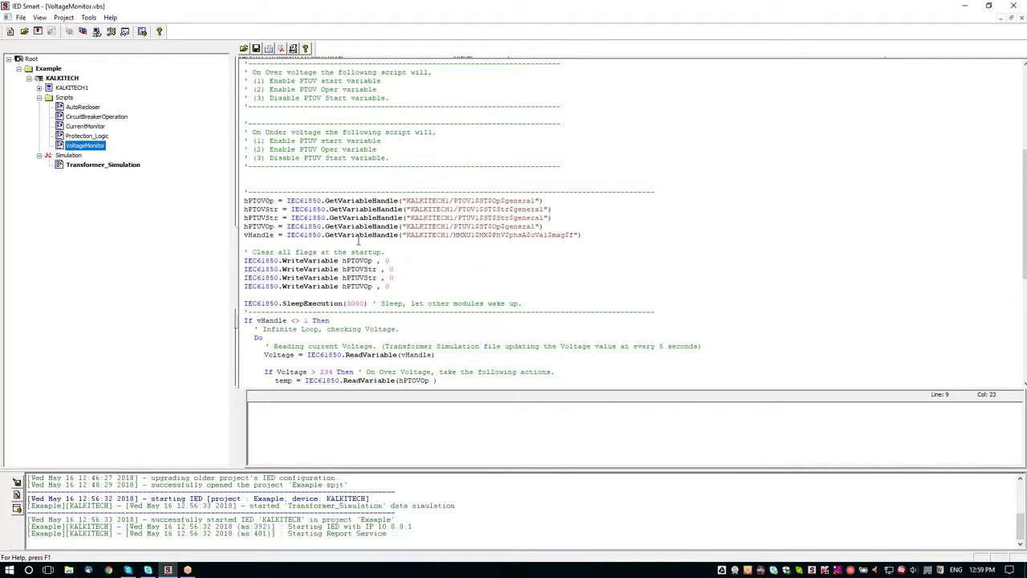
click(111, 18)
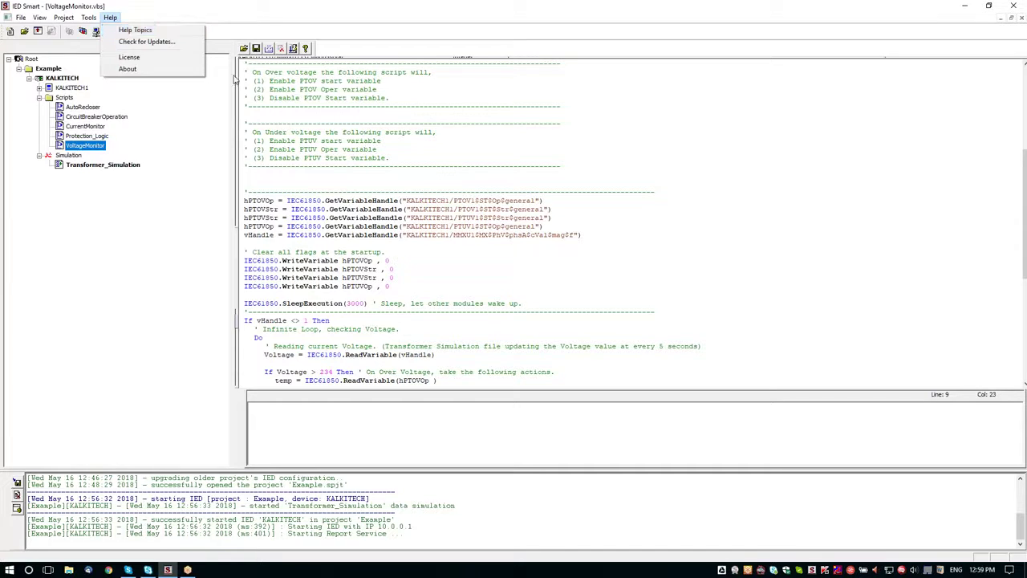
click(384, 294)
scroll(385, 286, down, 2)
scroll(384, 287, down, 8)
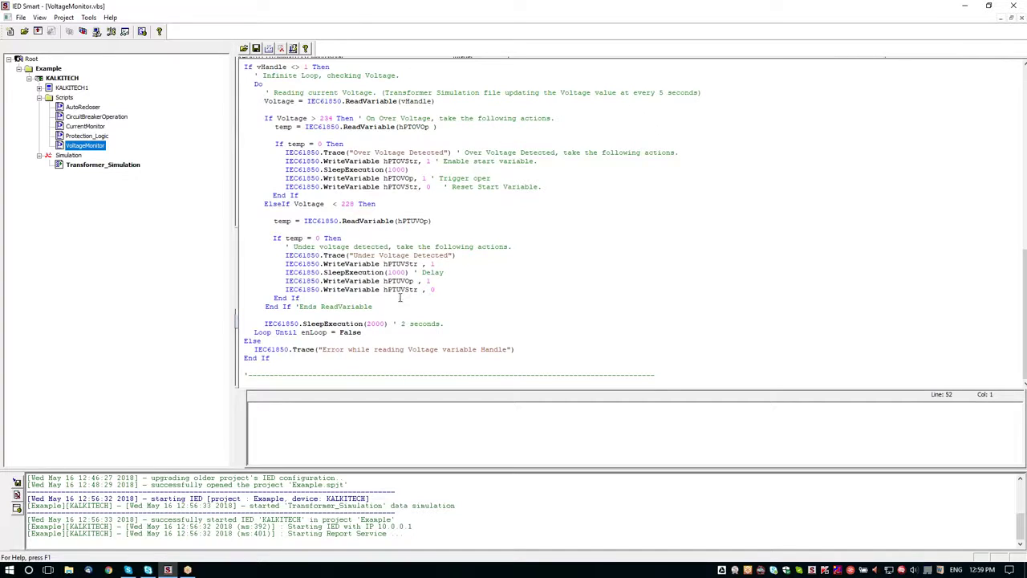
scroll(381, 229, up, 9)
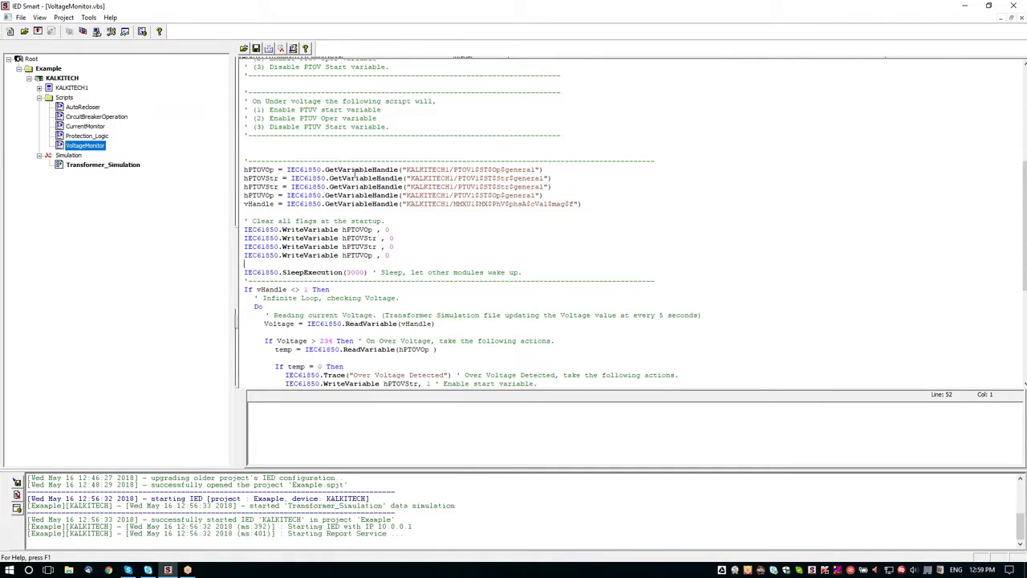
- Highlight the IEC61850.GetVariableHandle, WriteVariable and ReadVariable calls in the script
double_click(354, 171)
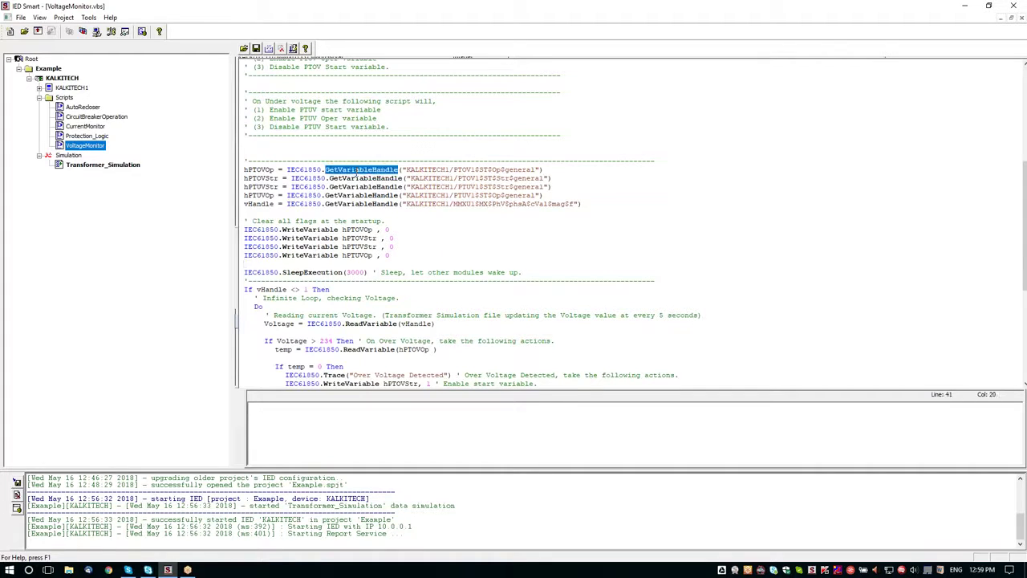
shift+click(287, 170)
scroll(375, 176, up, 3)
scroll(405, 281, down, 2)
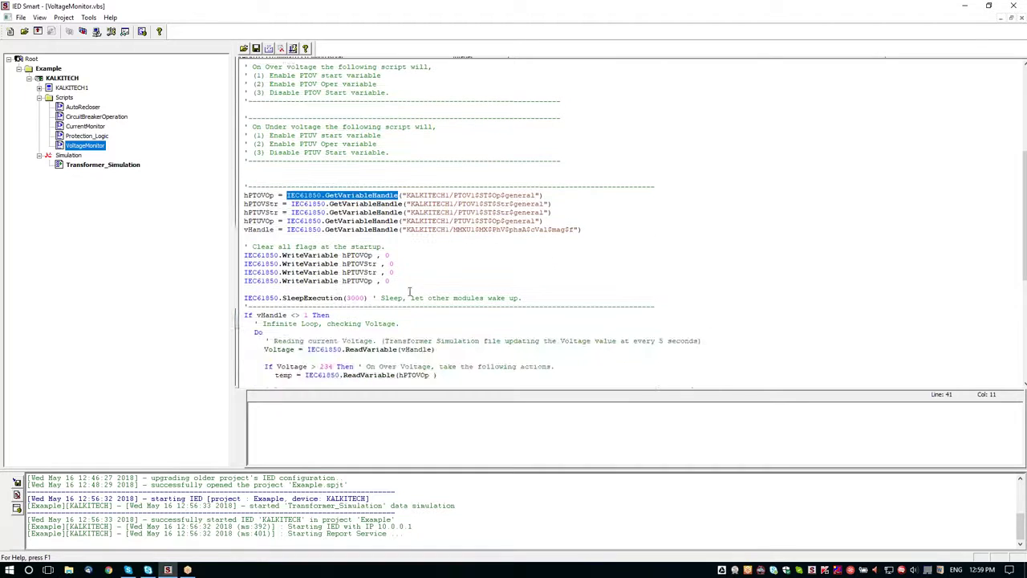
drag(281, 255, 342, 257)
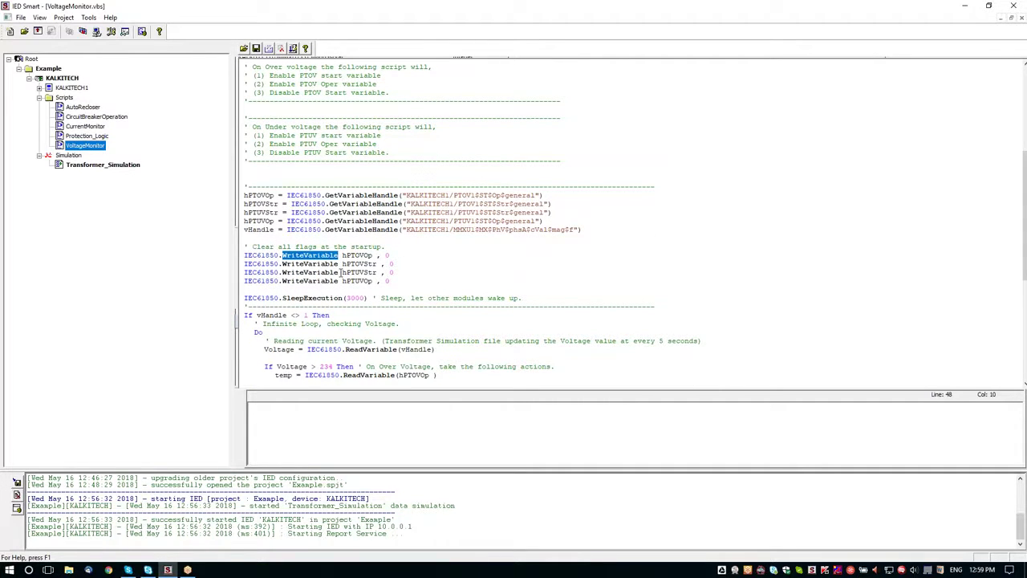
scroll(338, 290, down, 3)
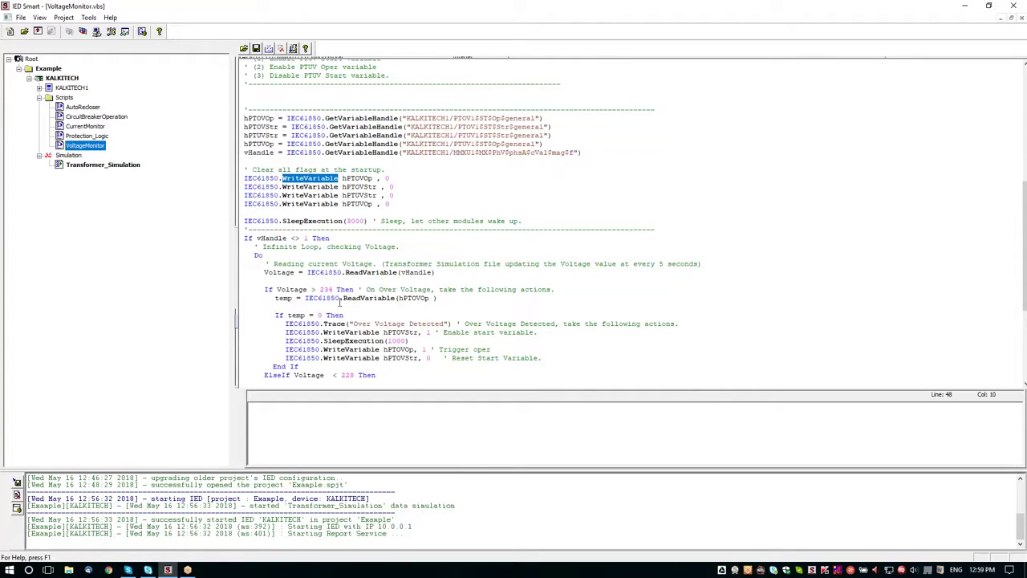
double_click(357, 272)
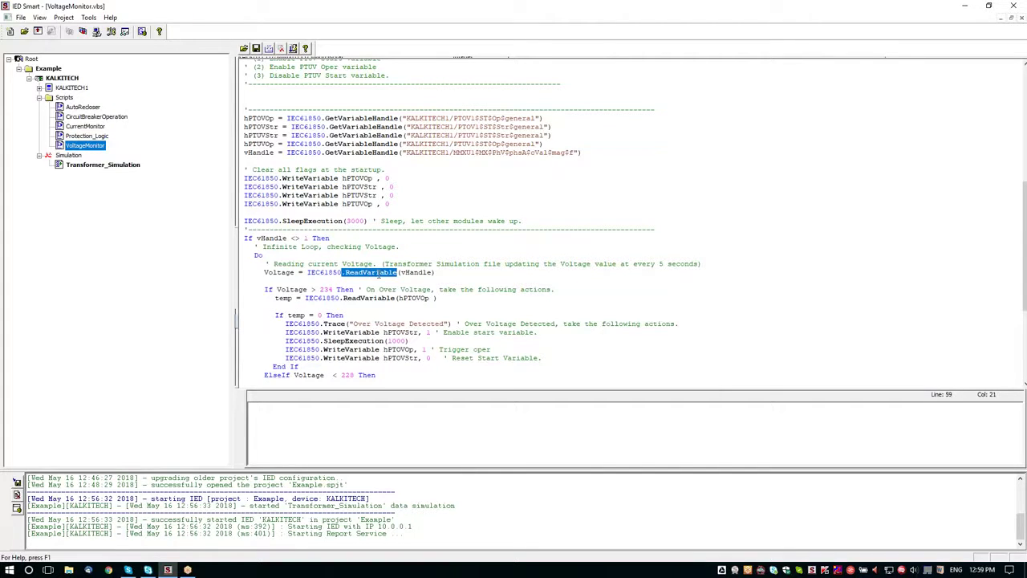
- Scroll to the end of VoltageMonitor.vbs and close the script window
scroll(358, 303, down, 2)
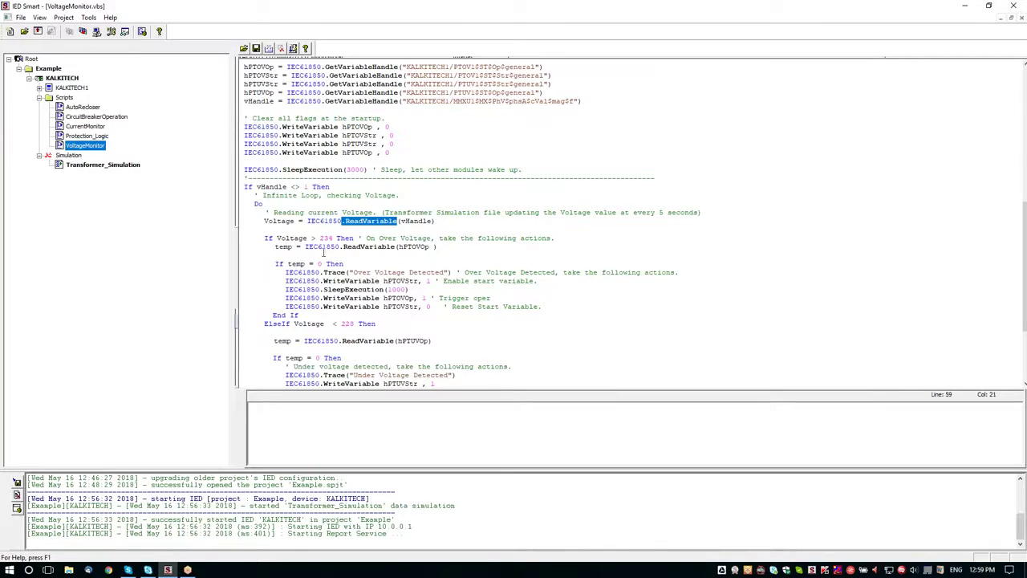
scroll(358, 268, down, 2)
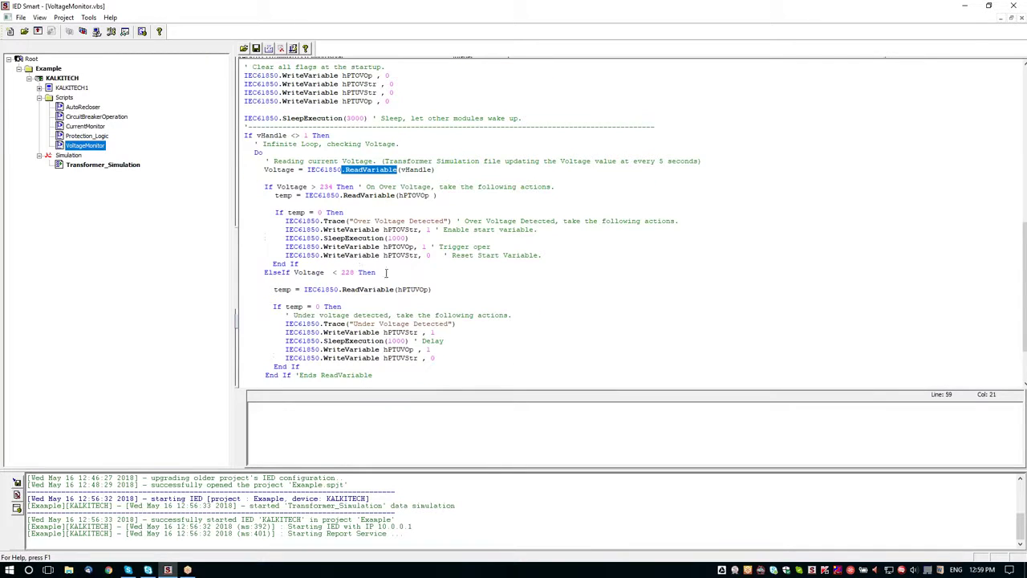
scroll(366, 308, down, 2)
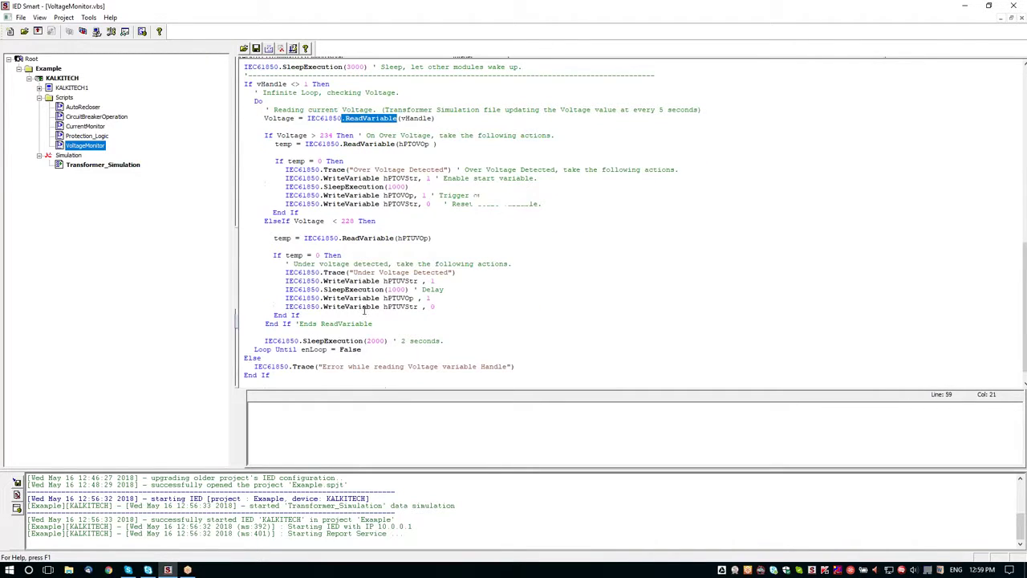
click(1022, 18)
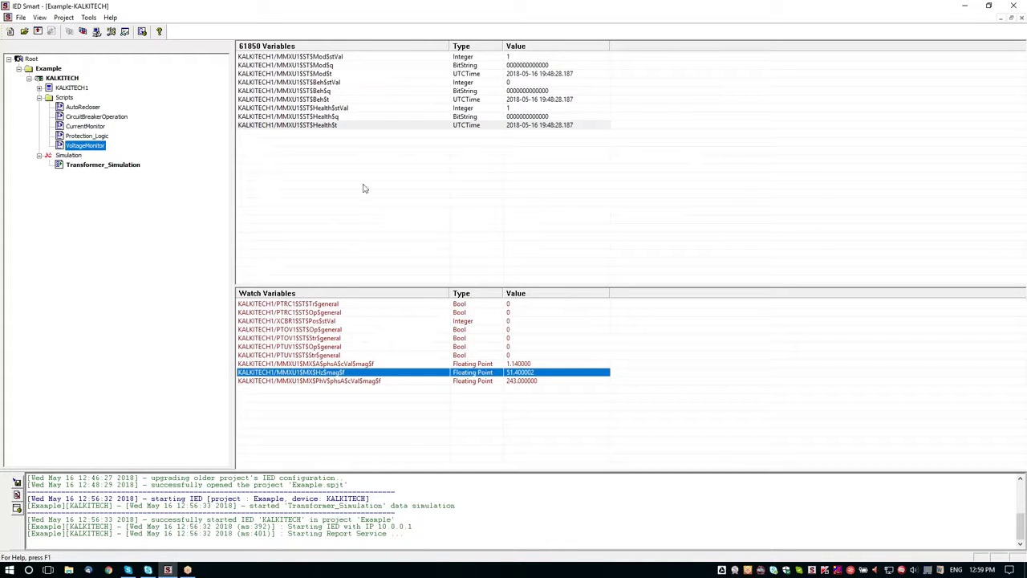
- Start the VoltageMonitor script and follow the PTUV1 operate flag, now 1, and phase voltage watch values
right_click(88, 149)
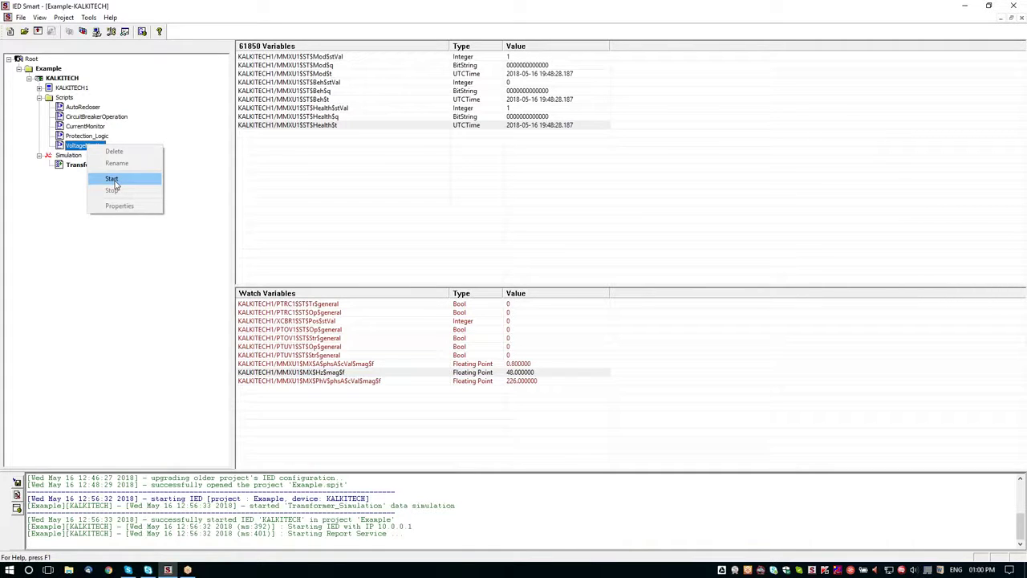
click(114, 183)
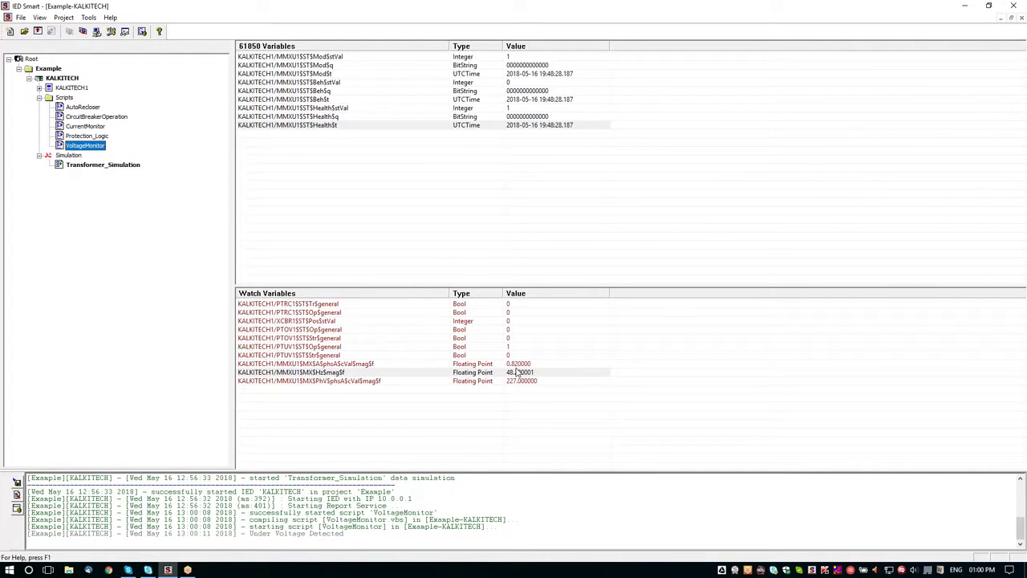
click(344, 349)
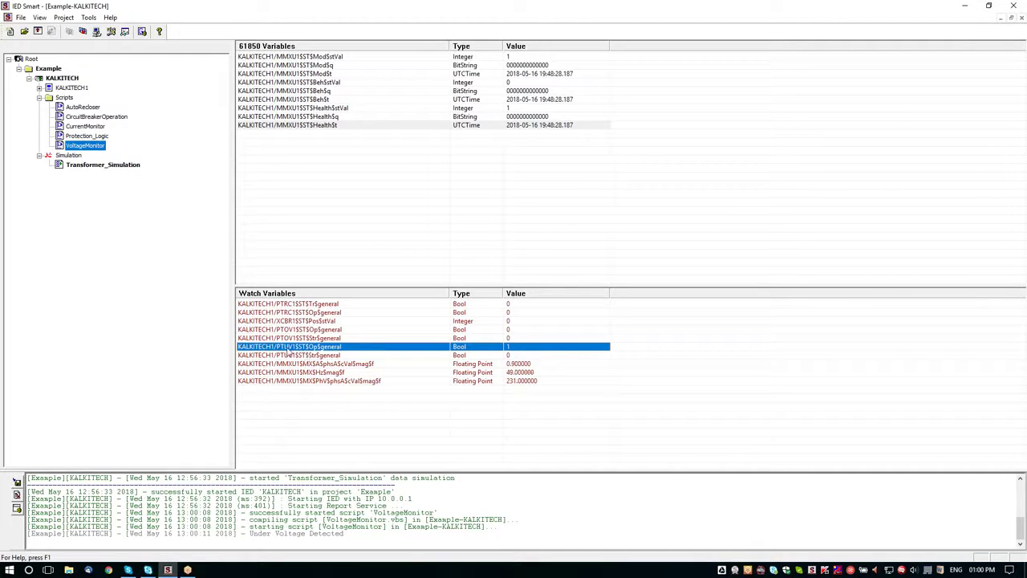
click(507, 383)
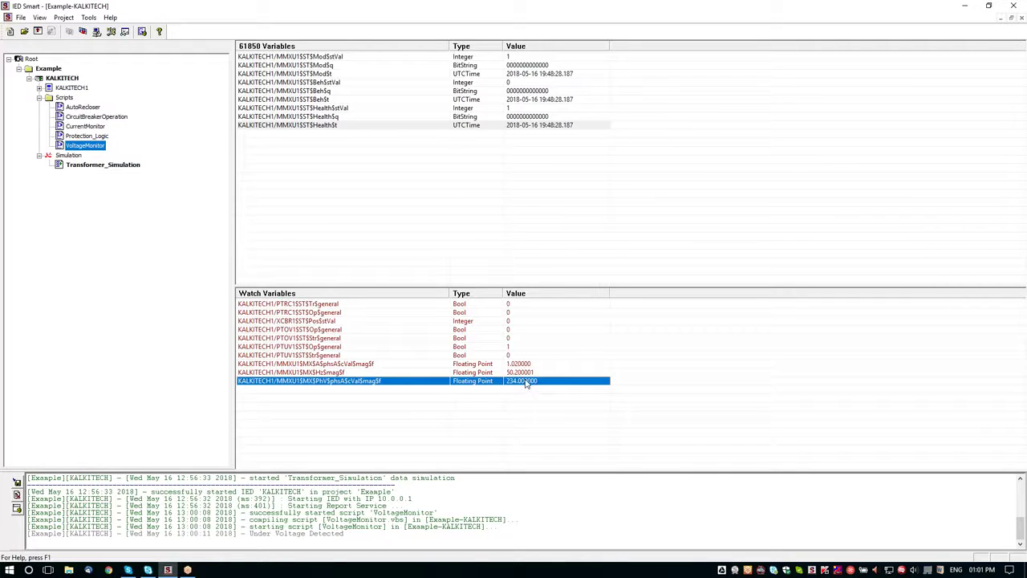
click(309, 347)
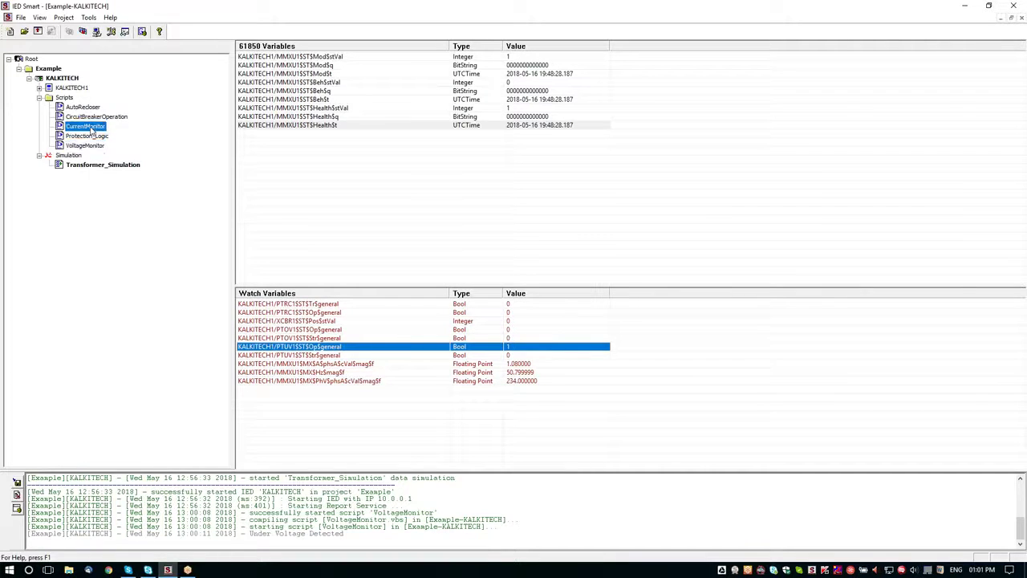
- Start the CurrentMonitor script and check the log's repeated Over Current Detected messages
right_click(92, 127)
click(115, 160)
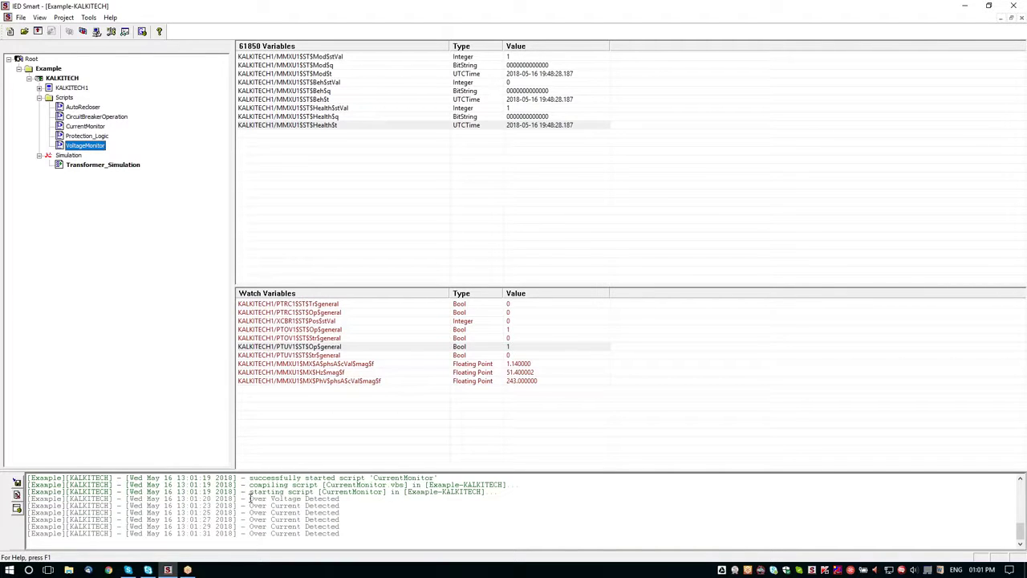
click(250, 491)
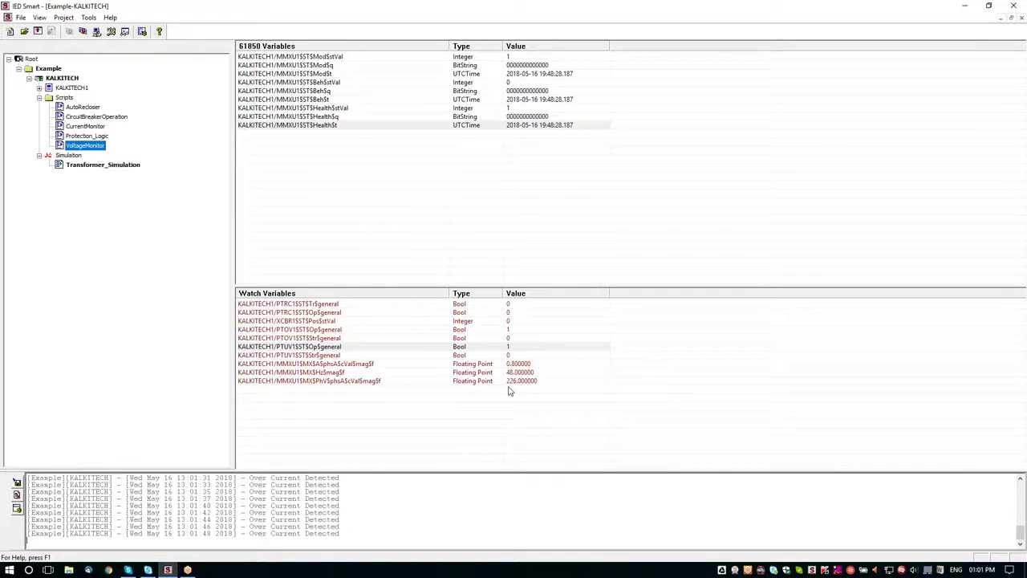
click(88, 138)
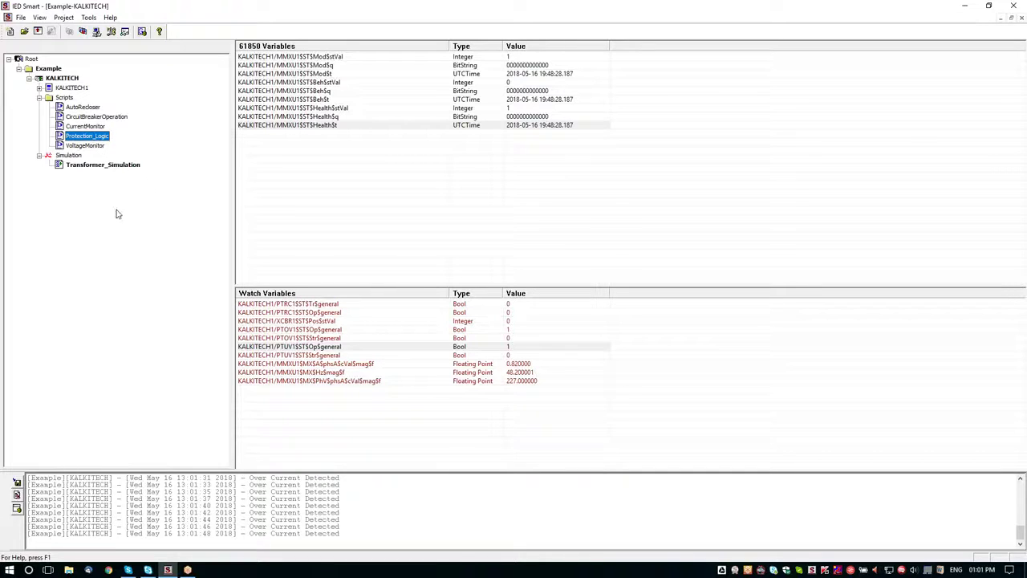